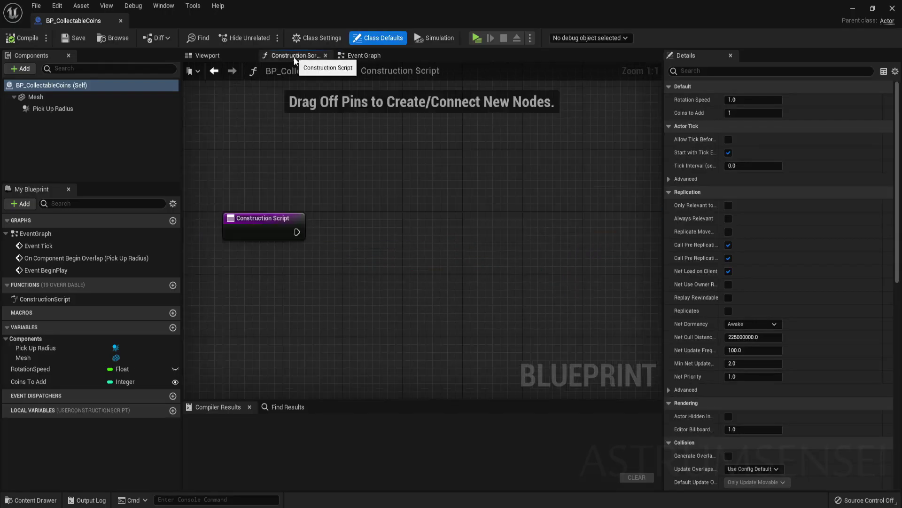
Step: Copy the random rotation speed and relative rotation nodes from the coin blueprint's Event Graph, leaving out the two event nodes
{"action": "left_click", "coordinate": [359, 55]}
{"action": "scroll", "coordinate": [387, 216], "scroll_direction": "down", "scroll_amount": 5}
{"action": "right_click_drag", "start_coordinate": [350, 171], "coordinate": [388, 262]}
{"action": "scroll", "coordinate": [333, 222], "scroll_direction": "up", "scroll_amount": 5}
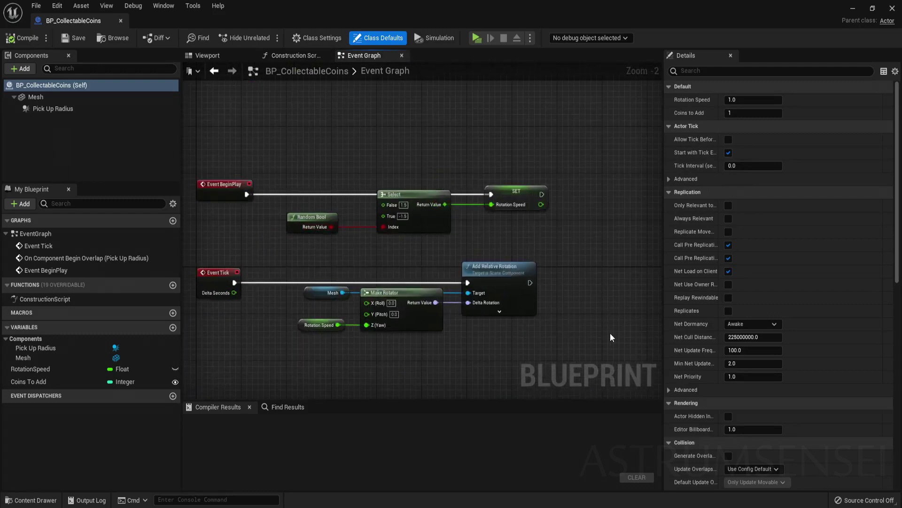
{"action": "left_click_drag", "start_coordinate": [565, 349], "coordinate": [285, 154]}
Step: Open the BP_Live blueprint from the Blueprints folder and maximize its editor window
{"action": "left_click_drag", "start_coordinate": [319, 10], "coordinate": [325, 24]}
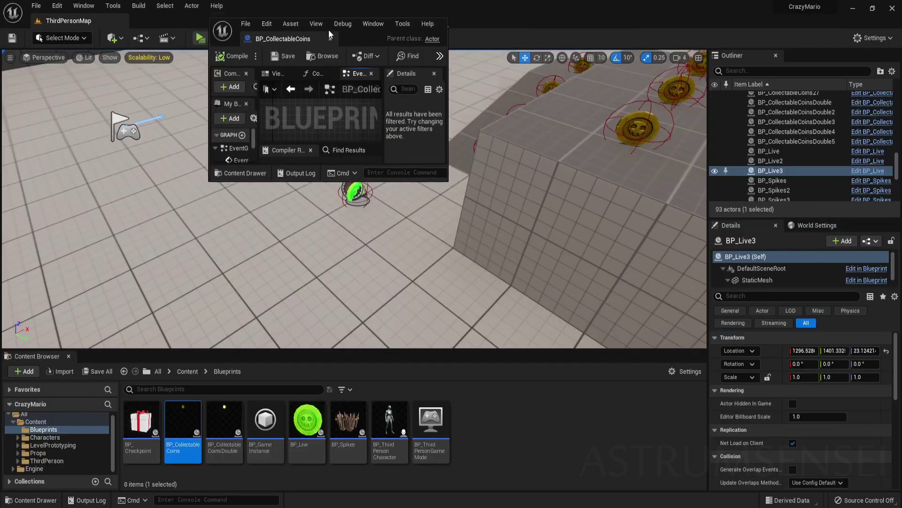
{"action": "double_click", "coordinate": [307, 419]}
{"action": "left_click", "coordinate": [377, 29]}
{"action": "left_click", "coordinate": [448, 30]}
{"action": "left_click", "coordinate": [447, 32]}
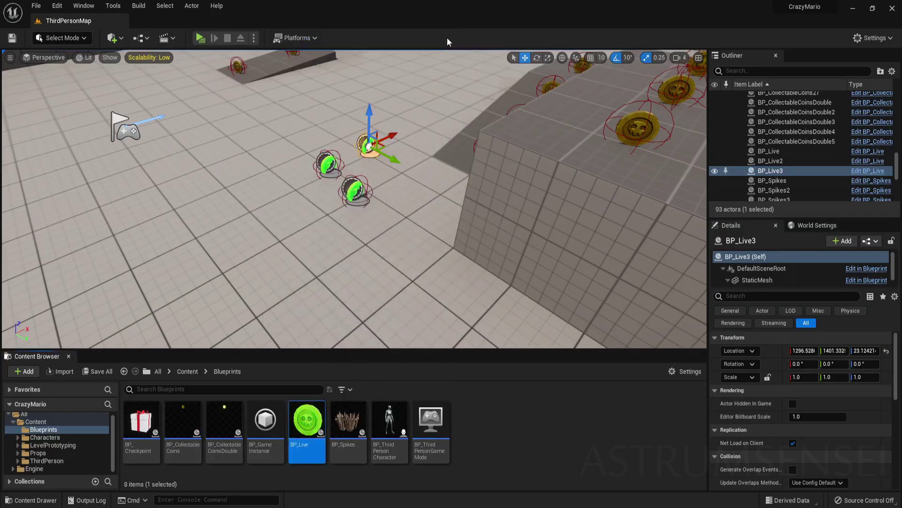
{"action": "mouse_move", "coordinate": [335, 506]}
{"action": "left_click", "coordinate": [381, 475]}
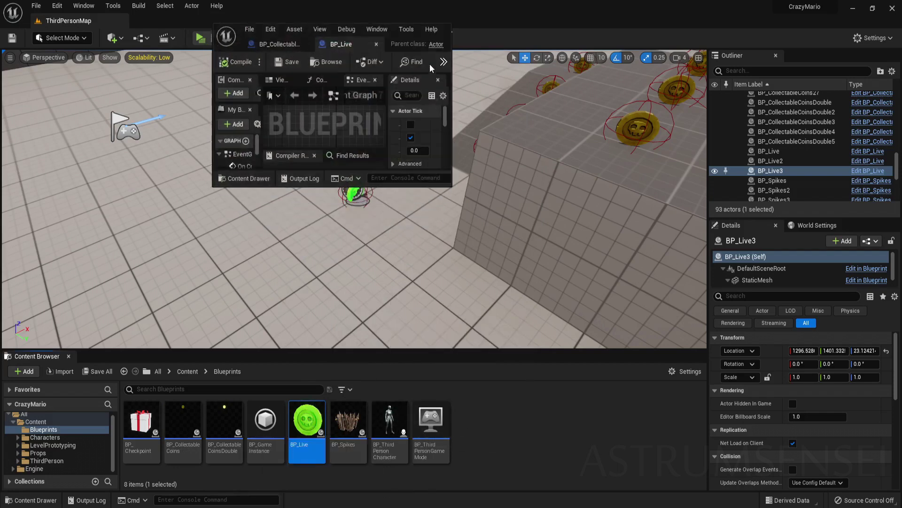
{"action": "double_click", "coordinate": [442, 33]}
Step: Paste the copied rotation nodes into BP_Live's Event Graph above the collision overlap event
{"action": "right_click_drag", "start_coordinate": [355, 193], "coordinate": [374, 304]}
{"action": "scroll", "coordinate": [290, 185], "scroll_direction": "up", "scroll_amount": 4}
{"action": "right_click_drag", "start_coordinate": [328, 259], "coordinate": [385, 196]}
{"action": "key", "text": "ctrl+v"}
{"action": "right_click_drag", "start_coordinate": [413, 154], "coordinate": [469, 157]}
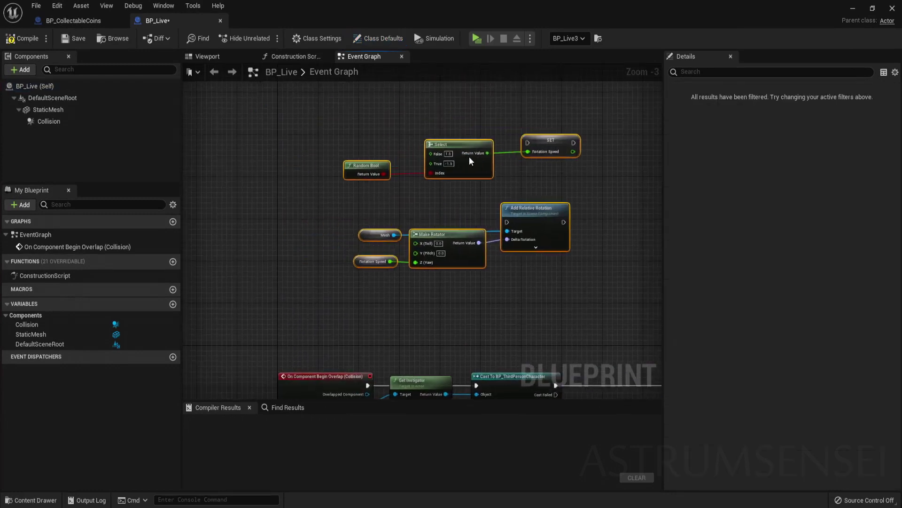
Step: Add an Event BeginPlay node and connect its execution output to the Set Rotation Speed node
{"action": "right_click", "coordinate": [345, 129]}
{"action": "type", "text": "begin"}
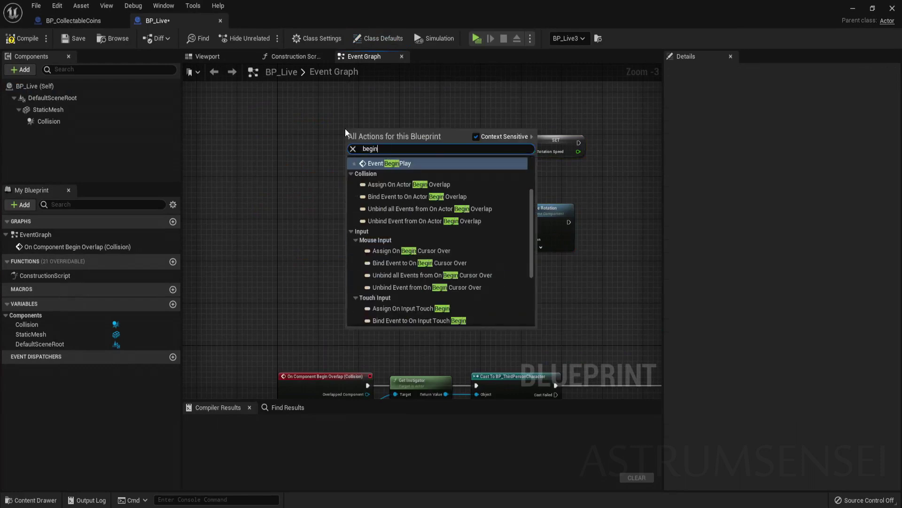
{"action": "key", "text": "Return"}
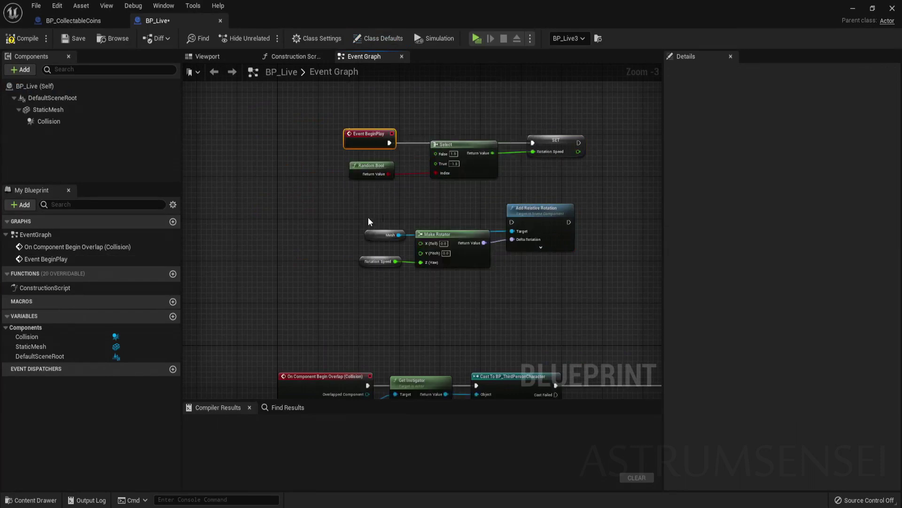
Step: Add an Event Tick node, connect it to Add Relative Rotation, and position it above the rotator nodes
{"action": "right_click", "coordinate": [354, 218]}
{"action": "type", "text": "event ti"}
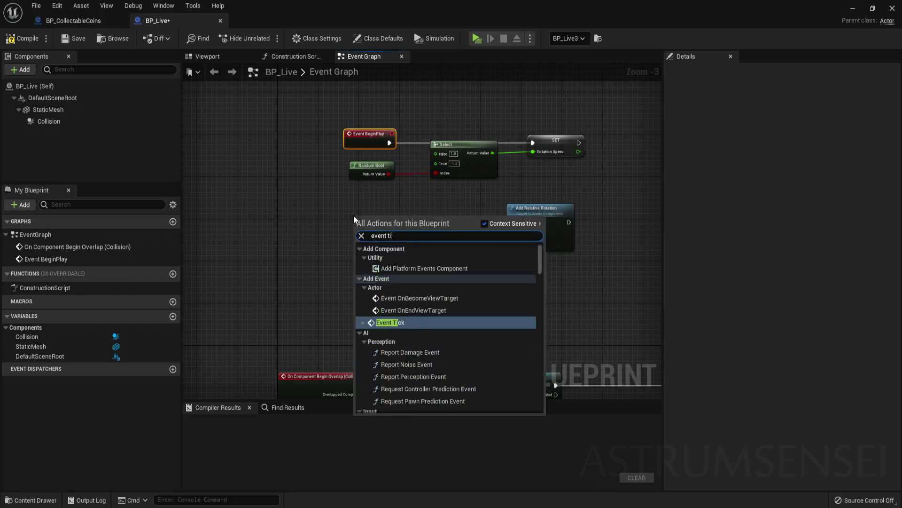
{"action": "key", "text": "Return"}
{"action": "scroll", "coordinate": [374, 223], "scroll_direction": "up", "scroll_amount": 2}
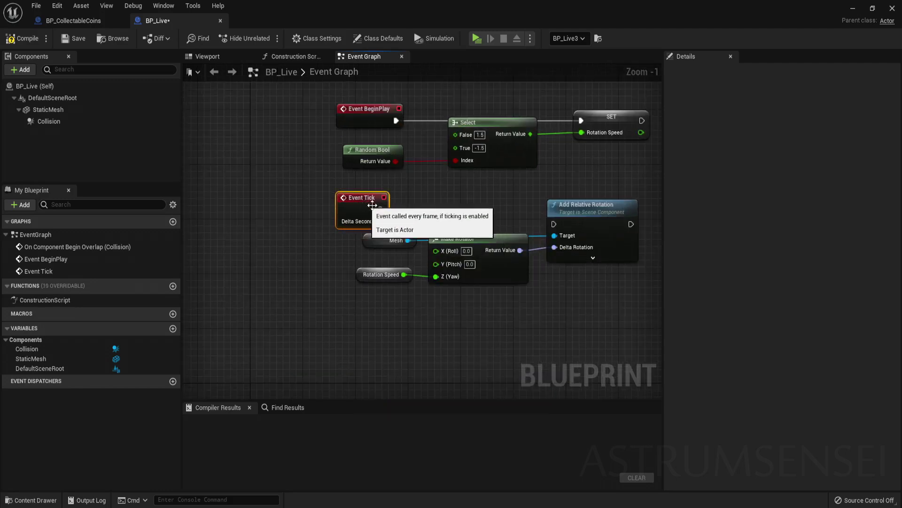
{"action": "left_click_drag", "start_coordinate": [382, 209], "coordinate": [554, 224]}
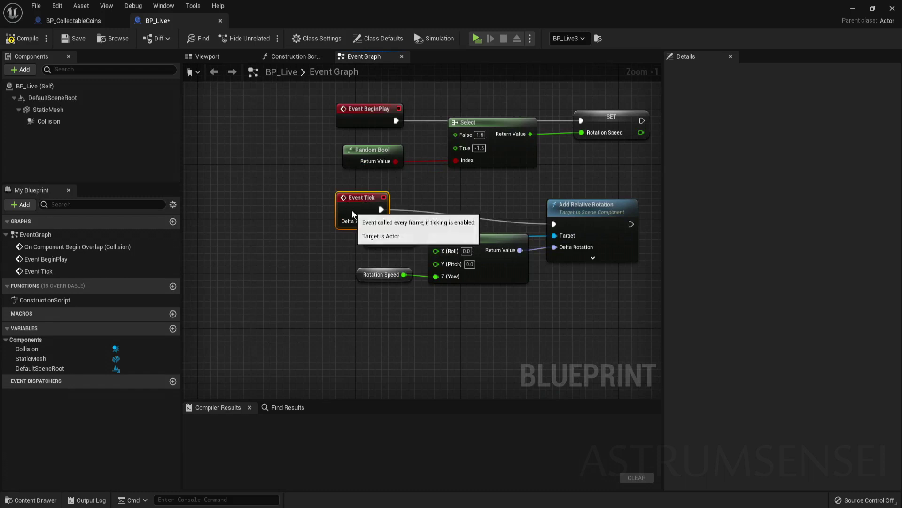
{"action": "left_click_drag", "start_coordinate": [350, 208], "coordinate": [350, 215]}
Step: Create the missing RotationSpeed float variable from the pasted Set node and recompile BP_Live
{"action": "left_click", "coordinate": [27, 38]}
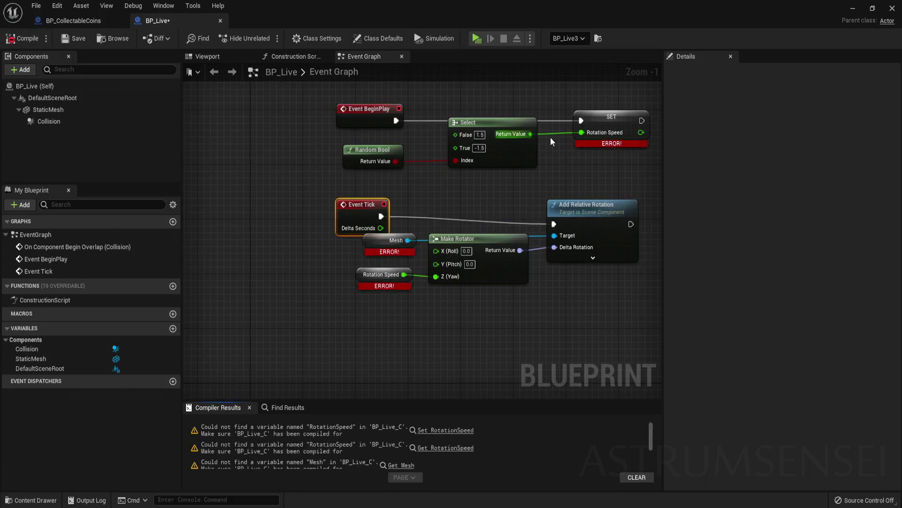
{"action": "right_click", "coordinate": [604, 127]}
{"action": "left_click", "coordinate": [627, 142]}
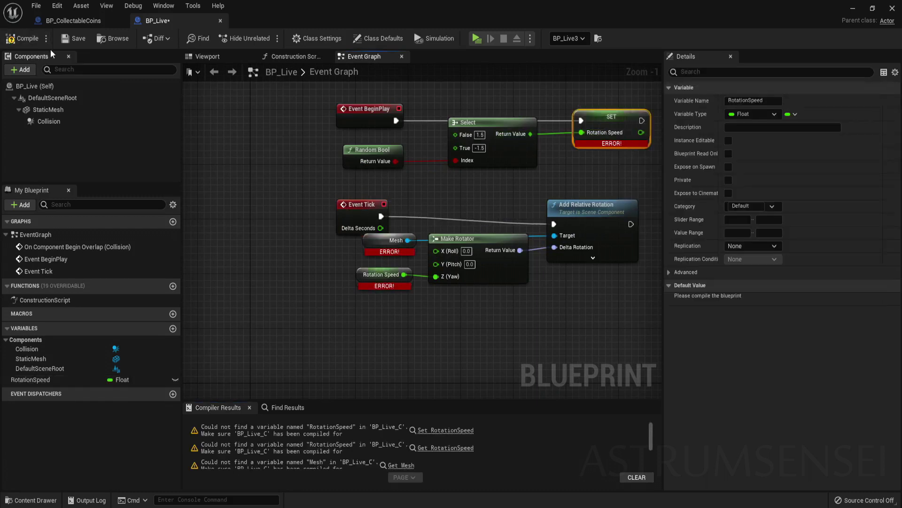
{"action": "left_click", "coordinate": [26, 37]}
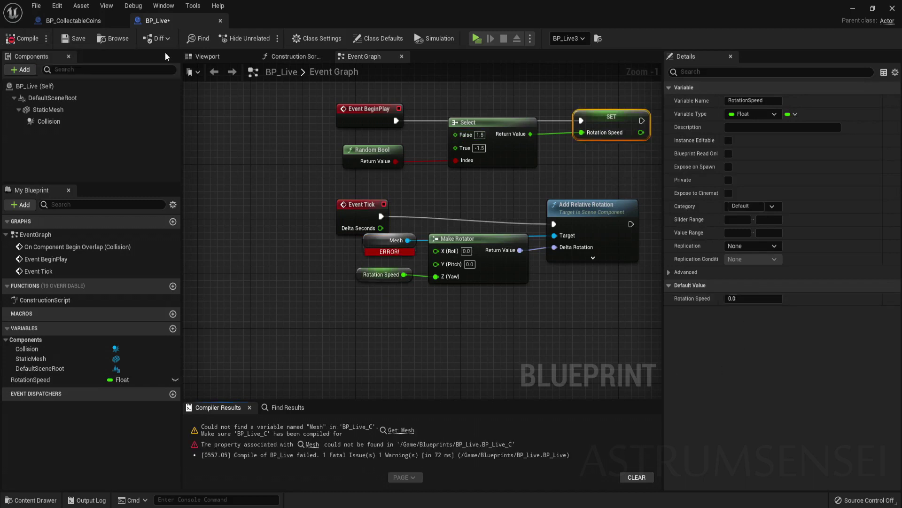
{"action": "left_click", "coordinate": [740, 300]}
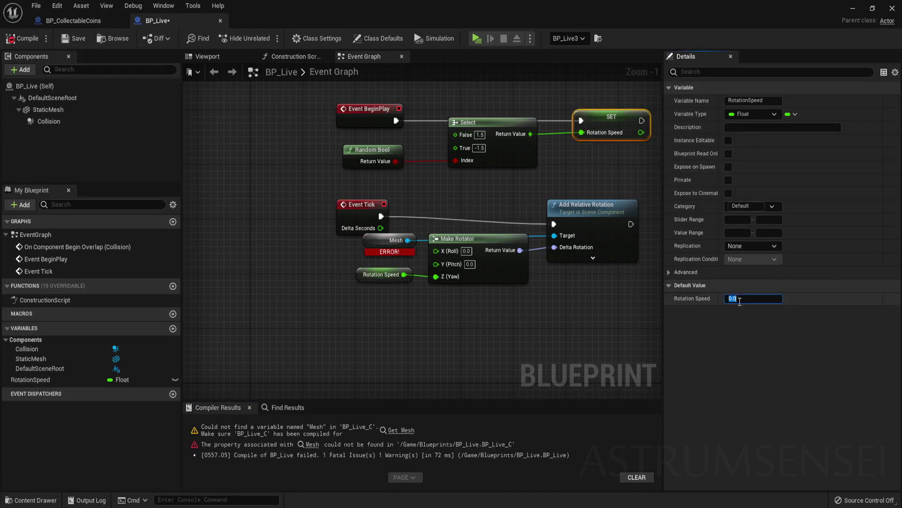
{"action": "left_click", "coordinate": [25, 37]}
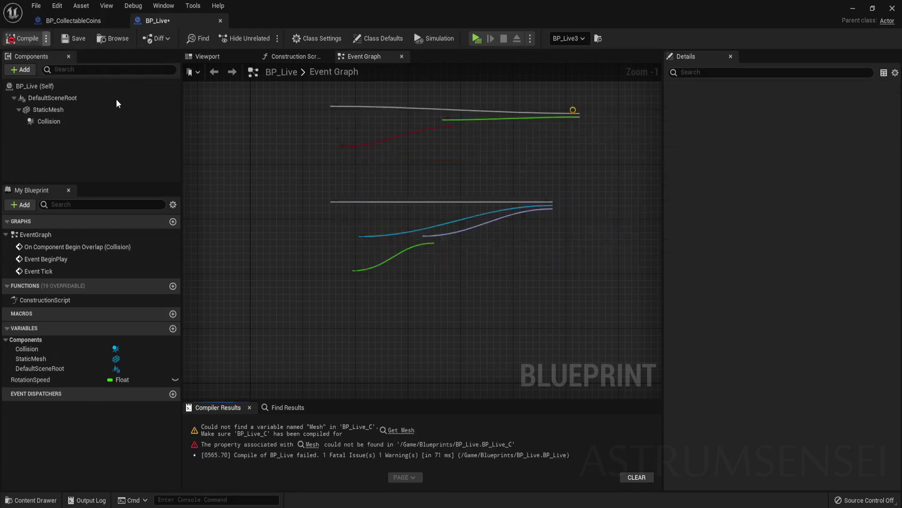
Step: Replace the invalid Mesh reference with a StaticMesh reference connected to the Add Relative Rotation target
{"action": "left_click", "coordinate": [382, 244]}
{"action": "left_click_drag", "start_coordinate": [80, 110], "coordinate": [555, 239]}
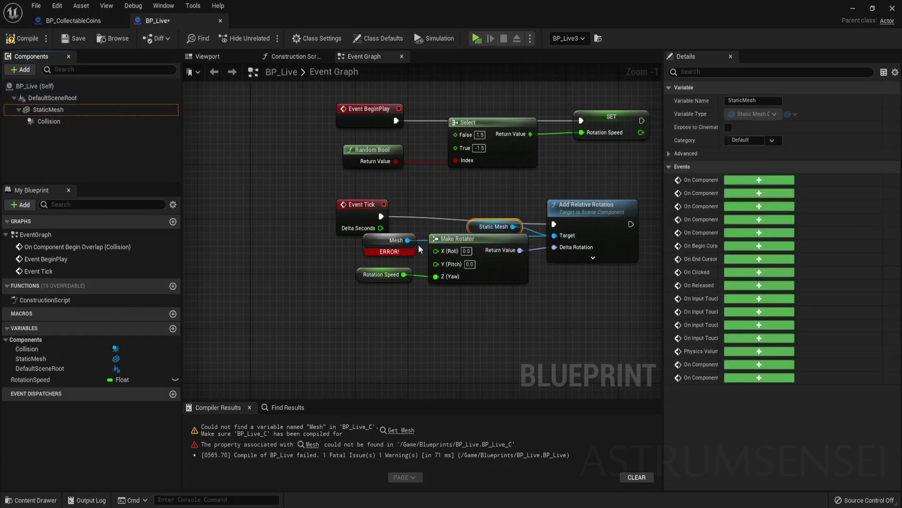
{"action": "left_click", "coordinate": [395, 244]}
{"action": "key", "text": "Delete"}
{"action": "left_click_drag", "start_coordinate": [491, 226], "coordinate": [405, 240]}
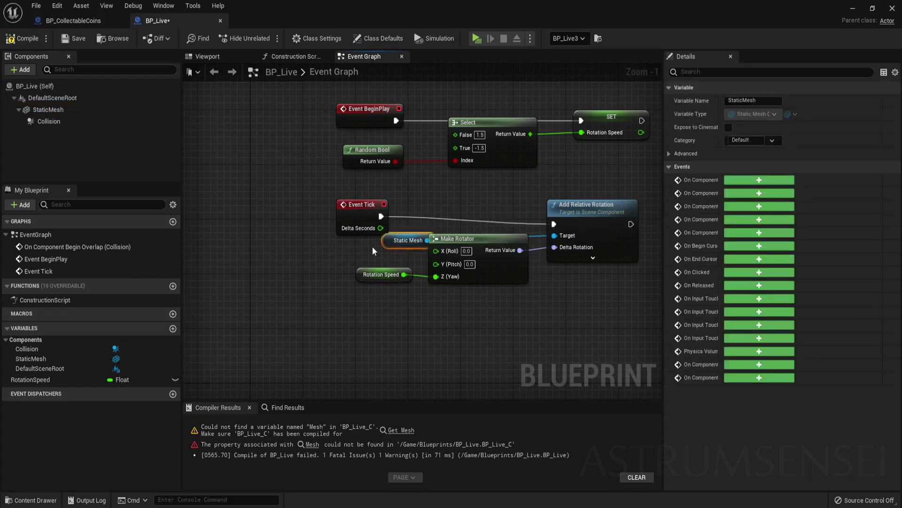
Step: Compile BP_Live, then close its editor and play-test the level
{"action": "left_click", "coordinate": [17, 40]}
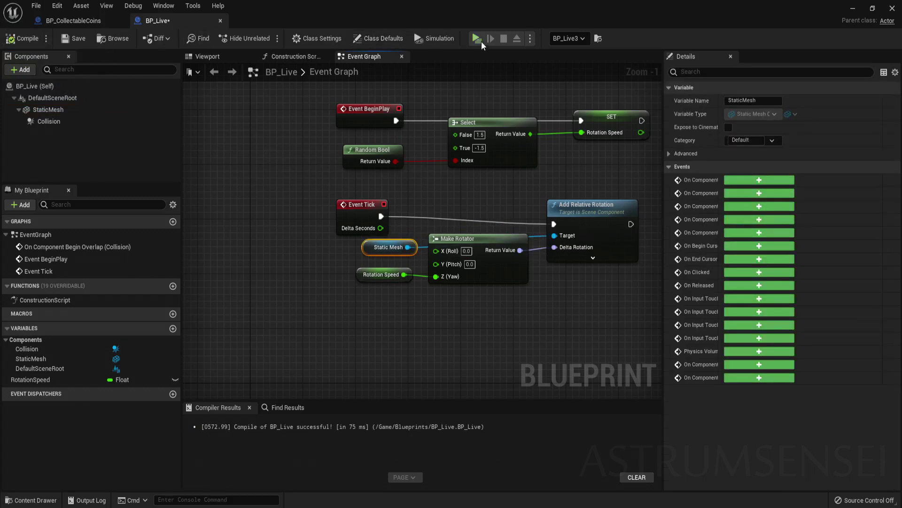
{"action": "left_click", "coordinate": [892, 9]}
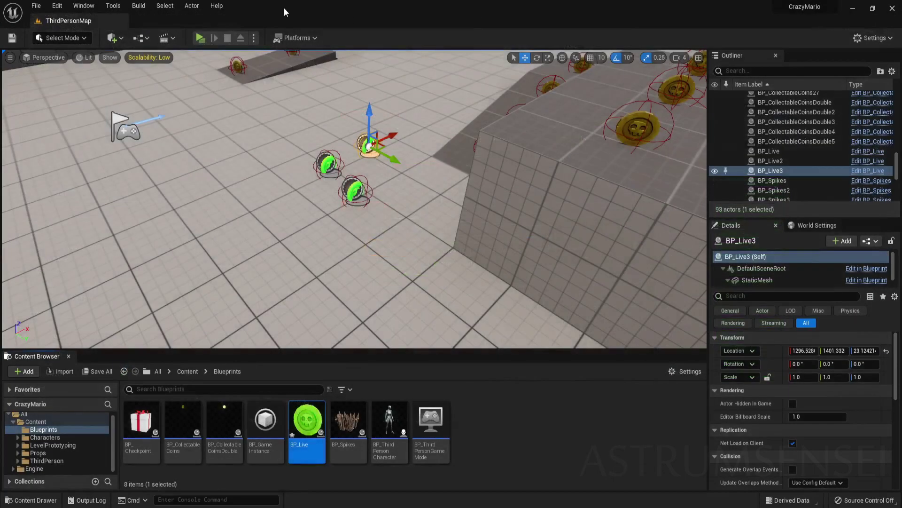
{"action": "left_click", "coordinate": [201, 38]}
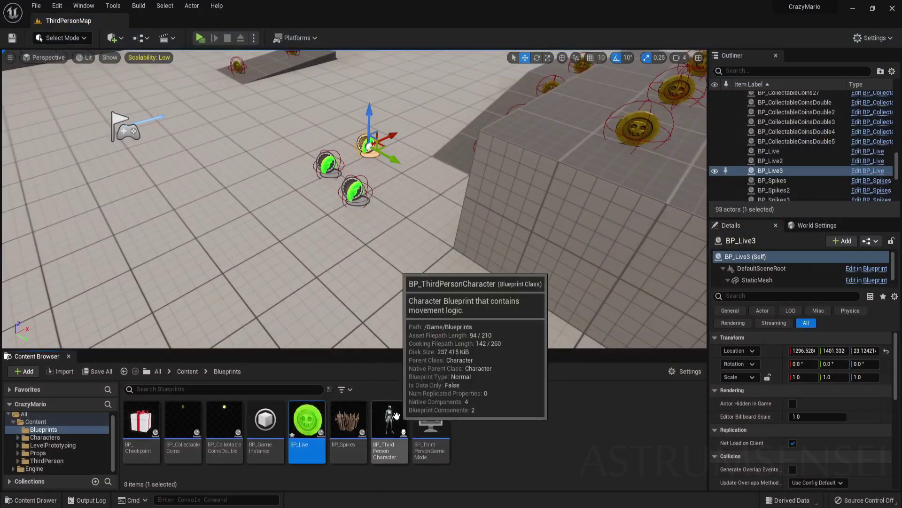
Step: Open BP_Spikes and follow its Check for Death call to the event's definition in BP_ThirdPersonCharacter
{"action": "left_click", "coordinate": [350, 420]}
{"action": "double_click", "coordinate": [350, 420]}
{"action": "mouse_move", "coordinate": [572, 222]}
{"action": "right_mouse_down"}
{"action": "mouse_move", "coordinate": [453, 252]}
{"action": "mouse_move", "coordinate": [275, 269]}
{"action": "right_mouse_up"}
{"action": "right_click_drag", "start_coordinate": [554, 193], "coordinate": [367, 227]}
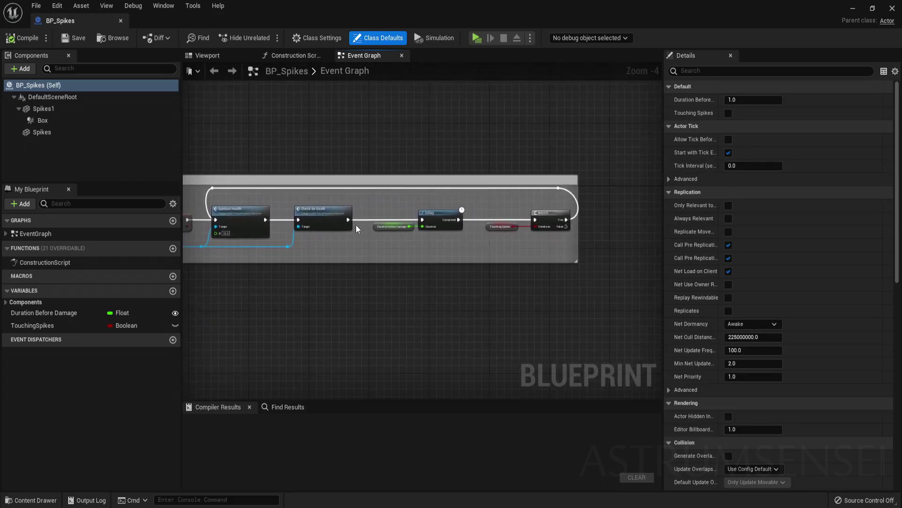
{"action": "scroll", "coordinate": [357, 225], "scroll_direction": "up", "scroll_amount": 4}
{"action": "right_click_drag", "start_coordinate": [298, 245], "coordinate": [505, 218]}
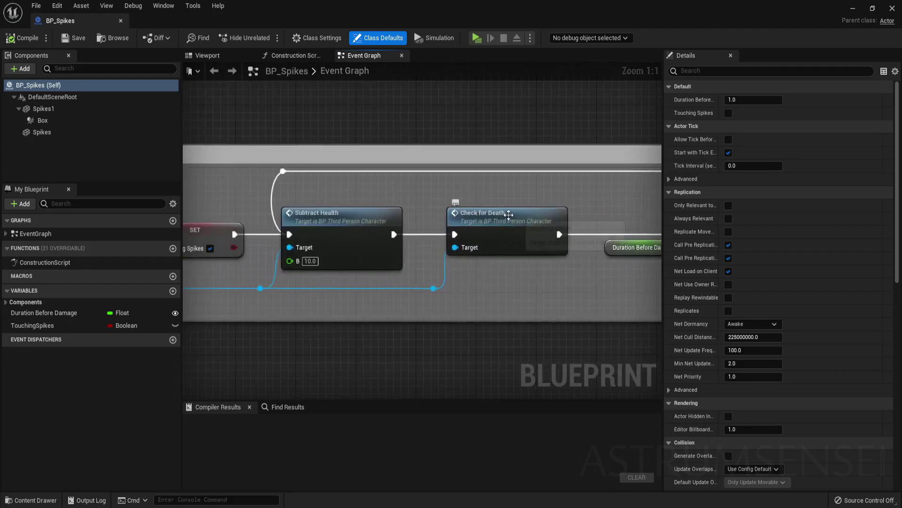
{"action": "double_click", "coordinate": [505, 217]}
Step: Add a Set Lives node beneath the death branch's nodes in the Check for Death section
{"action": "right_click_drag", "start_coordinate": [575, 251], "coordinate": [278, 251]}
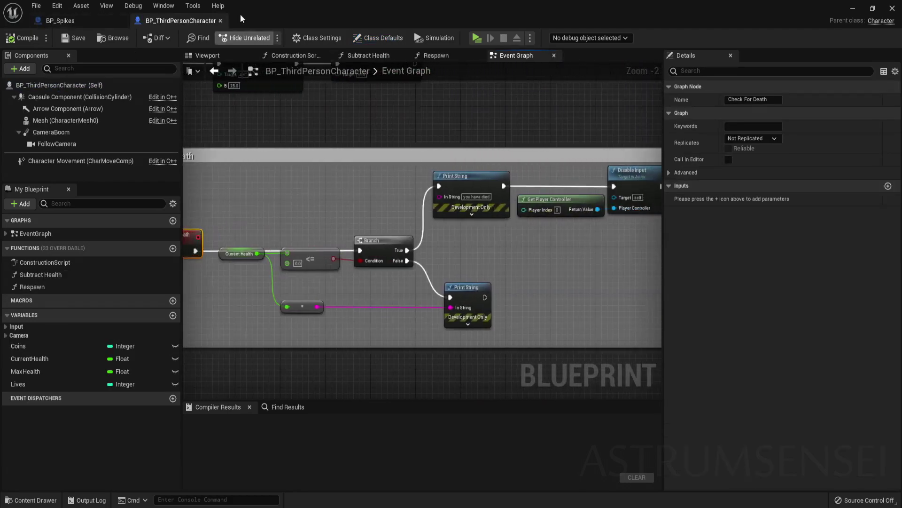
{"action": "right_click_drag", "start_coordinate": [535, 259], "coordinate": [0, 260]}
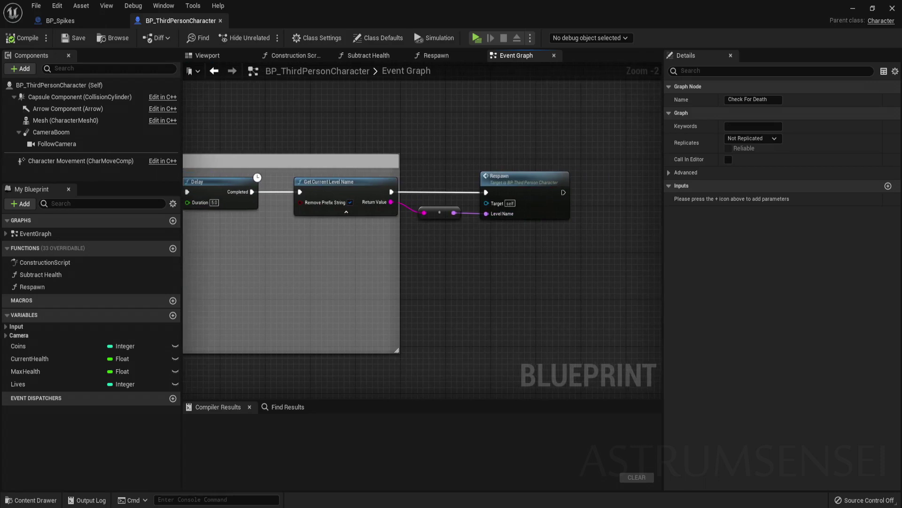
{"action": "right_click_drag", "start_coordinate": [282, 253], "coordinate": [520, 253]}
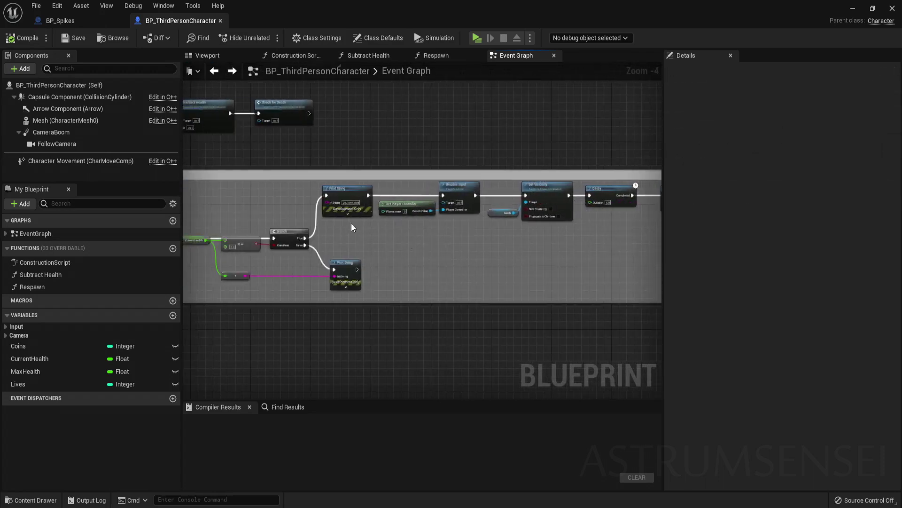
{"action": "left_click_drag", "start_coordinate": [305, 238], "coordinate": [356, 239]}
{"action": "left_click_drag", "start_coordinate": [44, 382], "coordinate": [379, 240]}
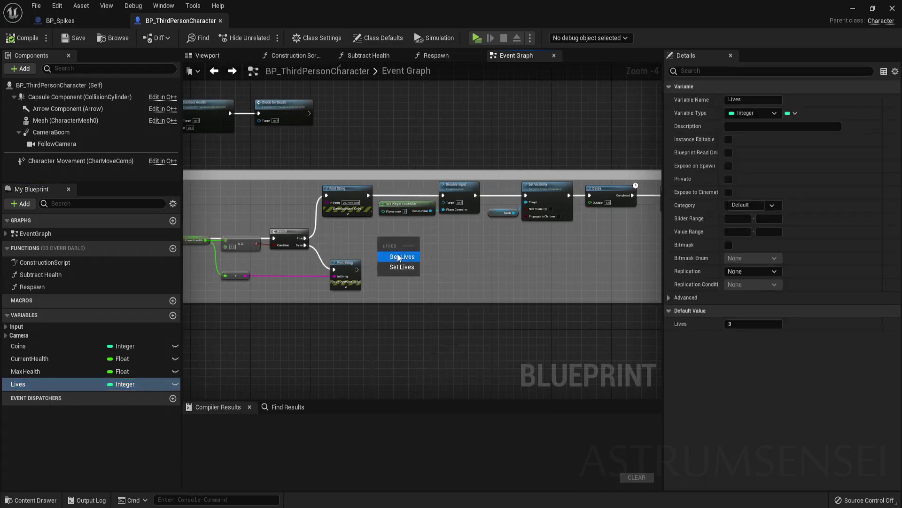
{"action": "left_click", "coordinate": [396, 266]}
Step: Add a Get Lives node and feed its value into a new integer Subtract node
{"action": "scroll", "coordinate": [391, 252], "scroll_direction": "up", "scroll_amount": 4}
{"action": "left_click_drag", "start_coordinate": [113, 384], "coordinate": [349, 238]}
{"action": "left_click", "coordinate": [320, 232]}
{"action": "type", "text": "/"}
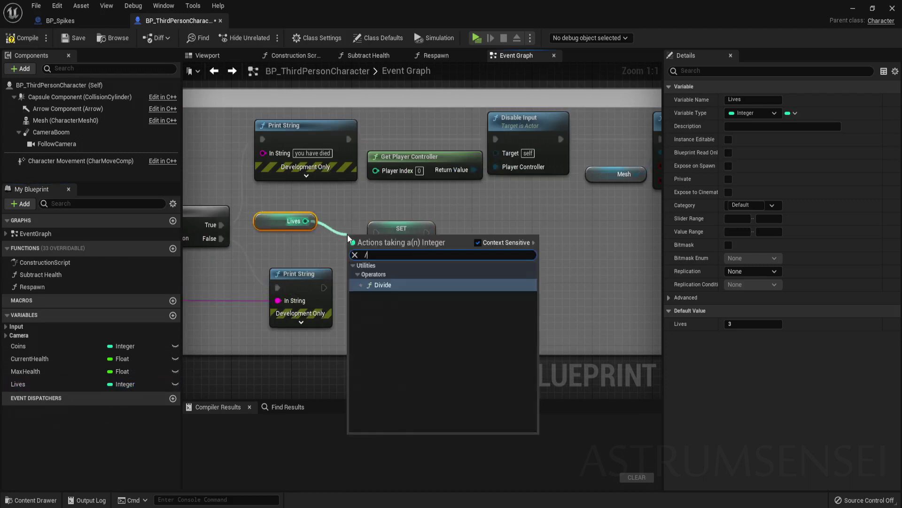
{"action": "key", "text": "BackSpace"}
{"action": "type", "text": "+"}
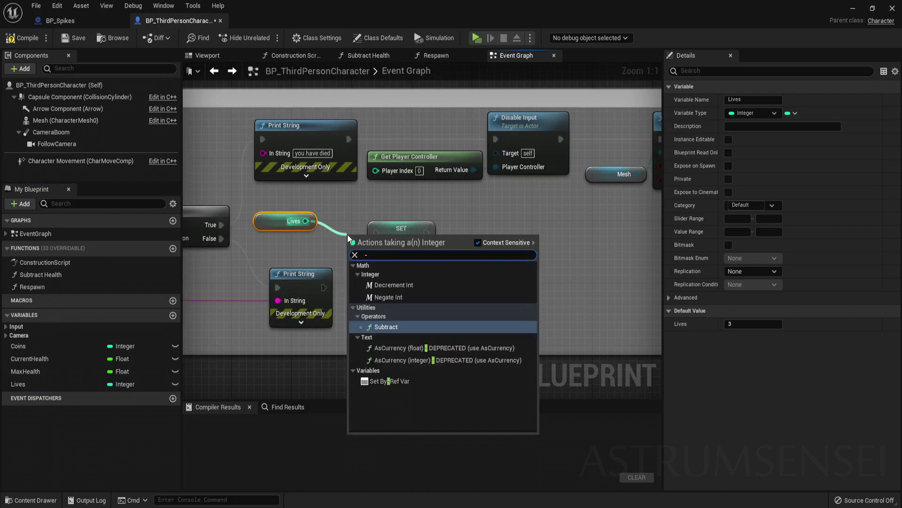
{"action": "key", "text": "Return"}
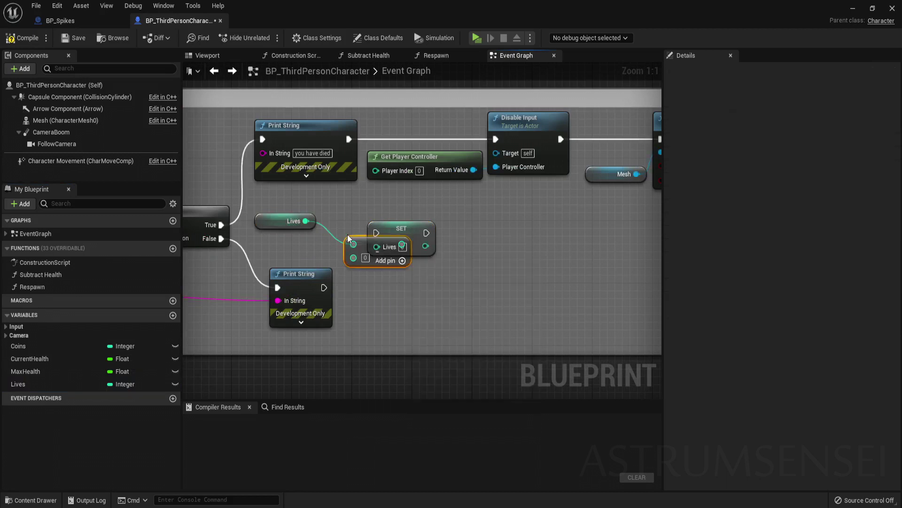
Step: Connect the subtraction result to the Set Lives node and set the subtracted amount to 1
{"action": "left_click_drag", "start_coordinate": [371, 253], "coordinate": [438, 245]}
{"action": "left_click", "coordinate": [376, 256]}
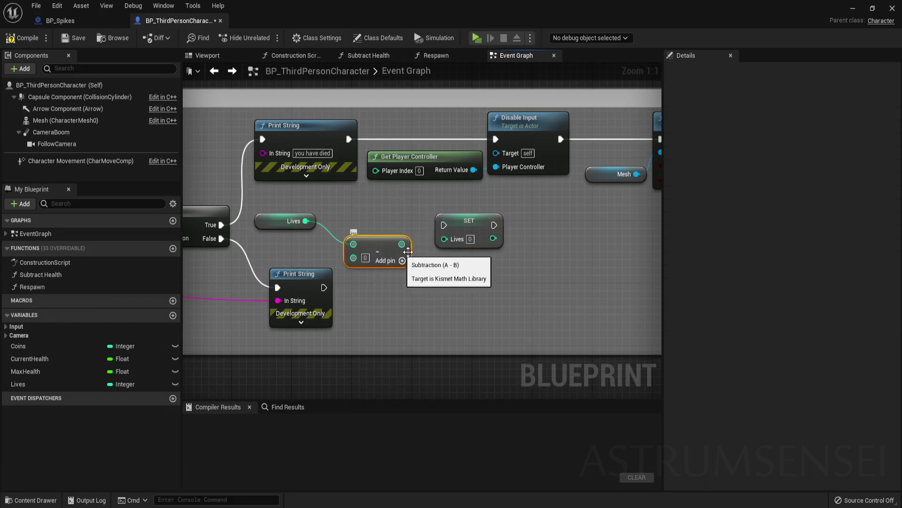
{"action": "left_click_drag", "start_coordinate": [401, 244], "coordinate": [449, 238]}
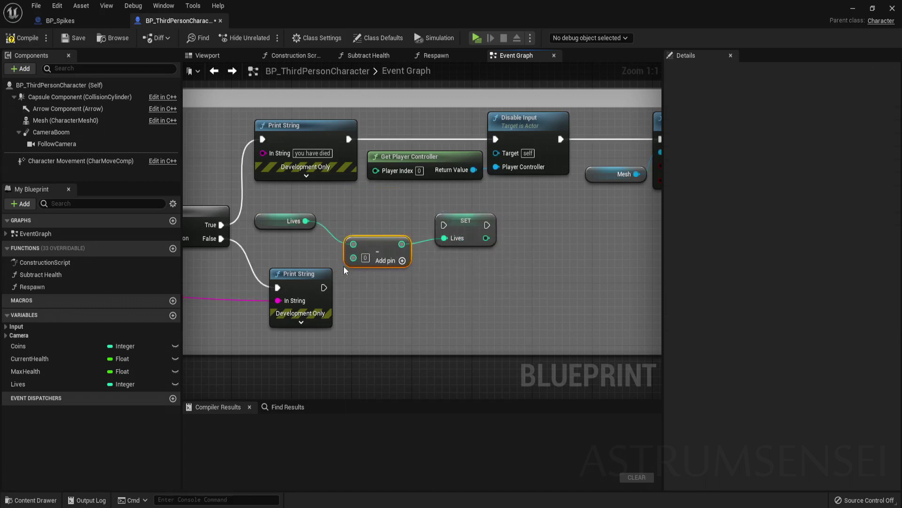
{"action": "left_click", "coordinate": [365, 257]}
{"action": "left_click", "coordinate": [470, 237]}
{"action": "left_click_drag", "start_coordinate": [470, 237], "coordinate": [454, 238]}
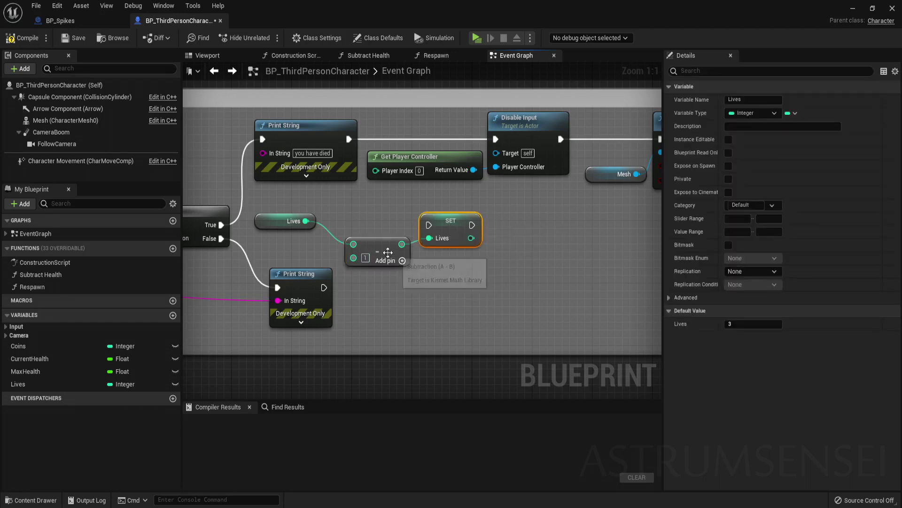
Step: Align the Get Lives, Subtract and Set Lives nodes in a compact row between the two Print String nodes
{"action": "left_click_drag", "start_coordinate": [390, 254], "coordinate": [375, 231]}
{"action": "left_click_drag", "start_coordinate": [462, 226], "coordinate": [447, 210]}
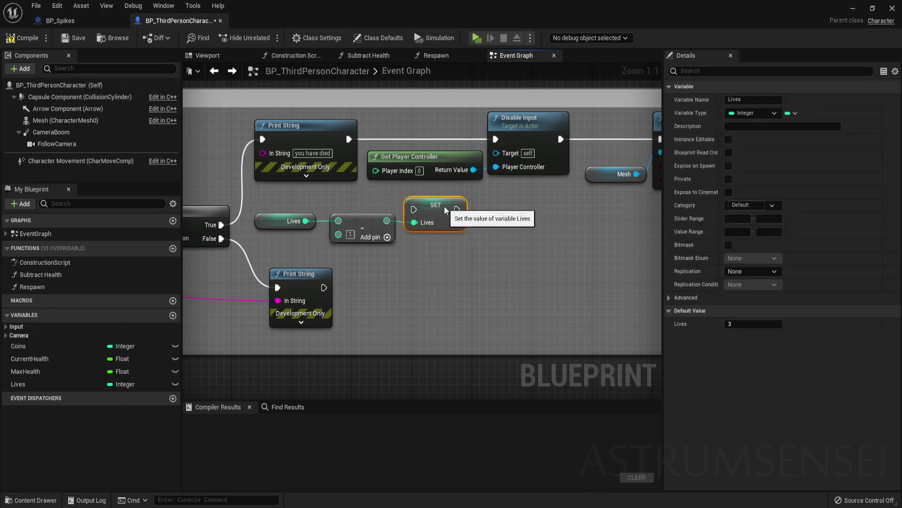
{"action": "left_click_drag", "start_coordinate": [288, 221], "coordinate": [288, 222]}
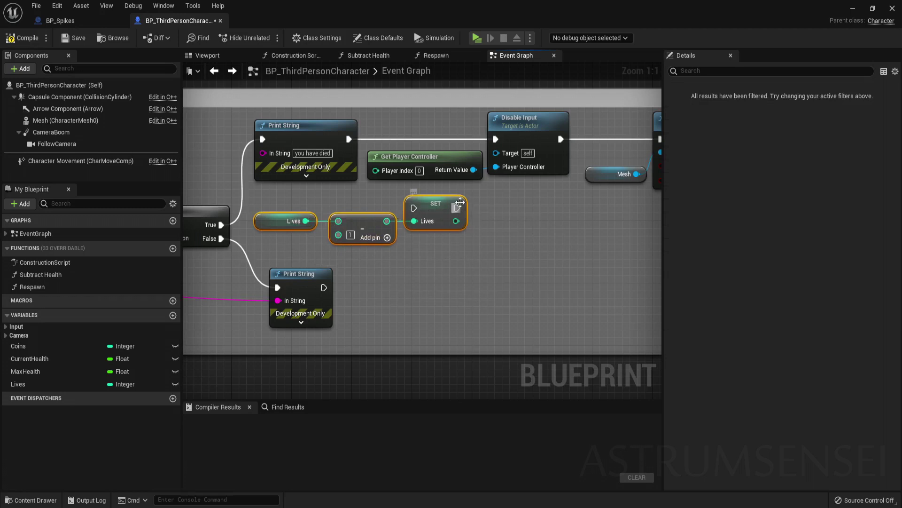
{"action": "scroll", "coordinate": [437, 252], "scroll_direction": "down", "scroll_amount": 2}
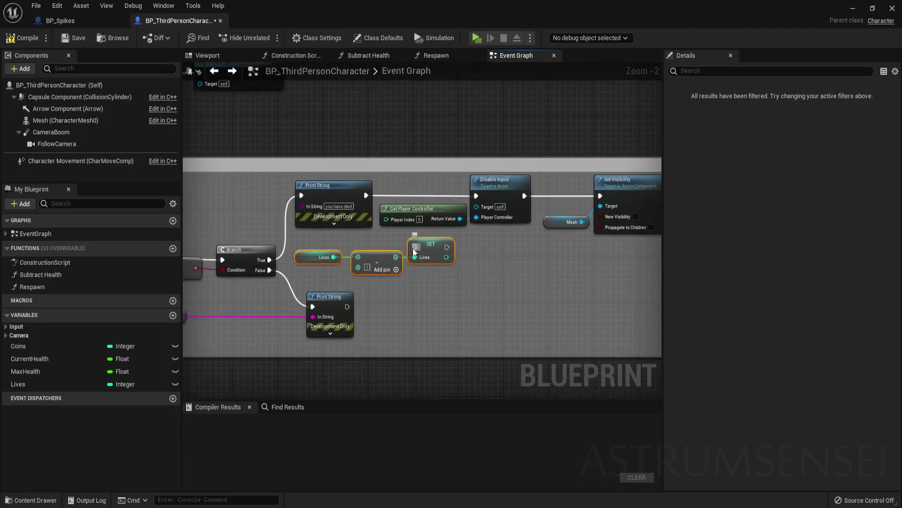
Step: Connect the Set Lives node's execution output to Disable Input and widen the Check for Death comment box
{"action": "left_click_drag", "start_coordinate": [446, 246], "coordinate": [476, 195]}
{"action": "scroll", "coordinate": [479, 219], "scroll_direction": "down", "scroll_amount": 3}
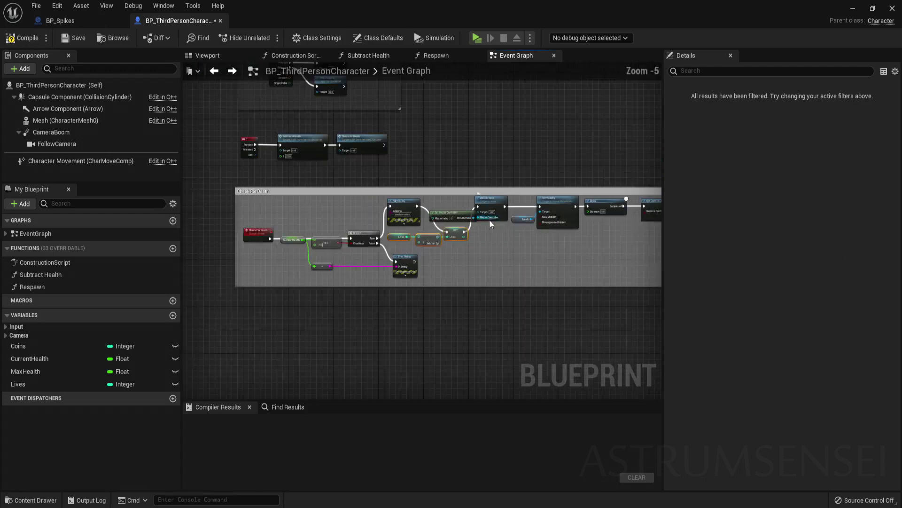
{"action": "right_click_drag", "start_coordinate": [525, 229], "coordinate": [405, 247]}
{"action": "left_click_drag", "start_coordinate": [571, 256], "coordinate": [691, 257]}
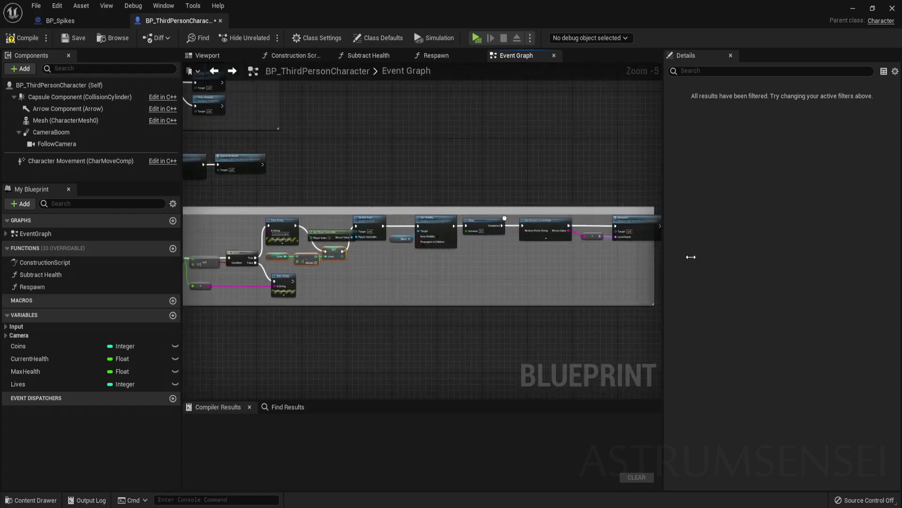
{"action": "right_click_drag", "start_coordinate": [648, 273], "coordinate": [521, 274]}
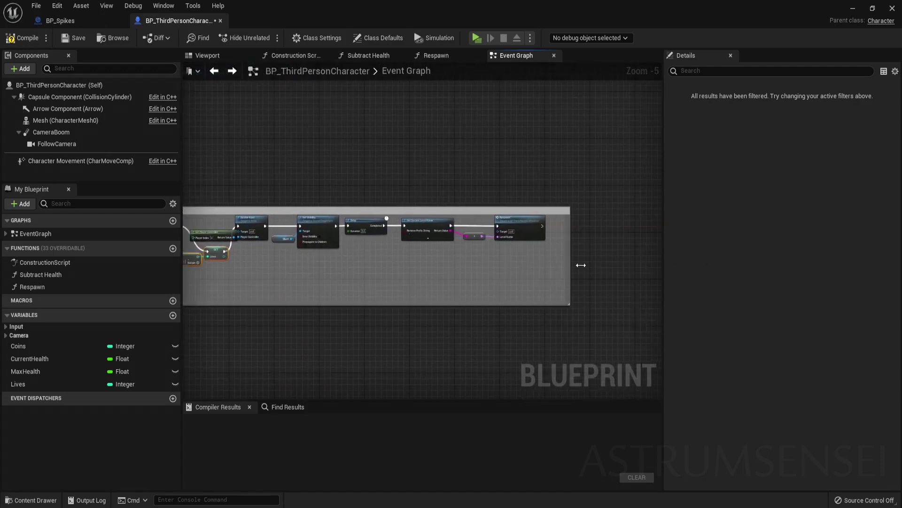
{"action": "left_click_drag", "start_coordinate": [581, 266], "coordinate": [604, 266]}
Step: Shift Disable Input and its following nodes farther along and line up the Lives, Subtract and Set nodes after the "you have died" Print String
{"action": "right_click_drag", "start_coordinate": [522, 268], "coordinate": [592, 253]}
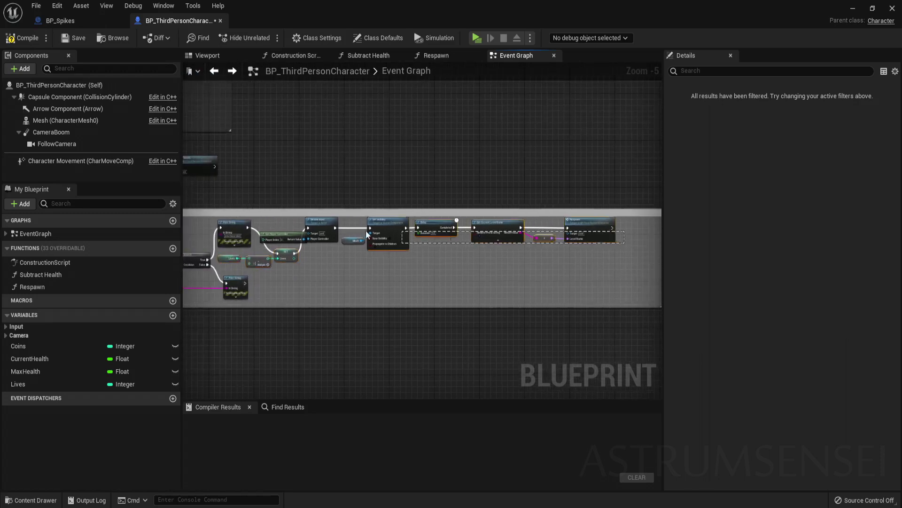
{"action": "left_click_drag", "start_coordinate": [260, 227], "coordinate": [261, 226]}
{"action": "left_click_drag", "start_coordinate": [321, 221], "coordinate": [375, 220]}
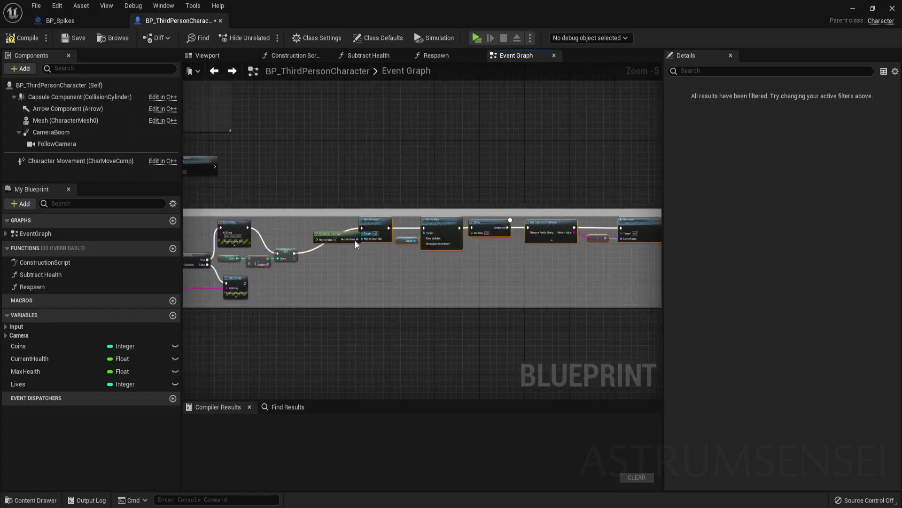
{"action": "left_click_drag", "start_coordinate": [229, 262], "coordinate": [231, 260]}
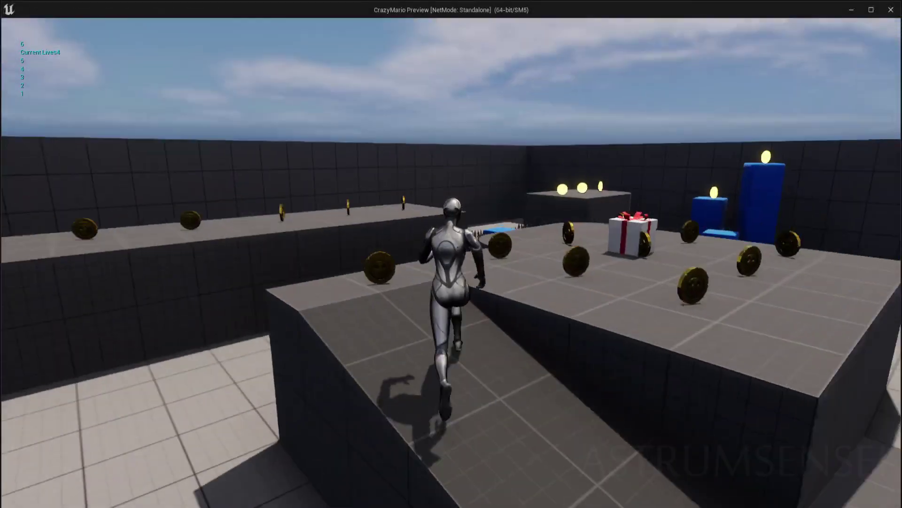
Step: Play-test the level by running the character into the spikes to check the life loss on death
{"action": "key", "text": "w"}
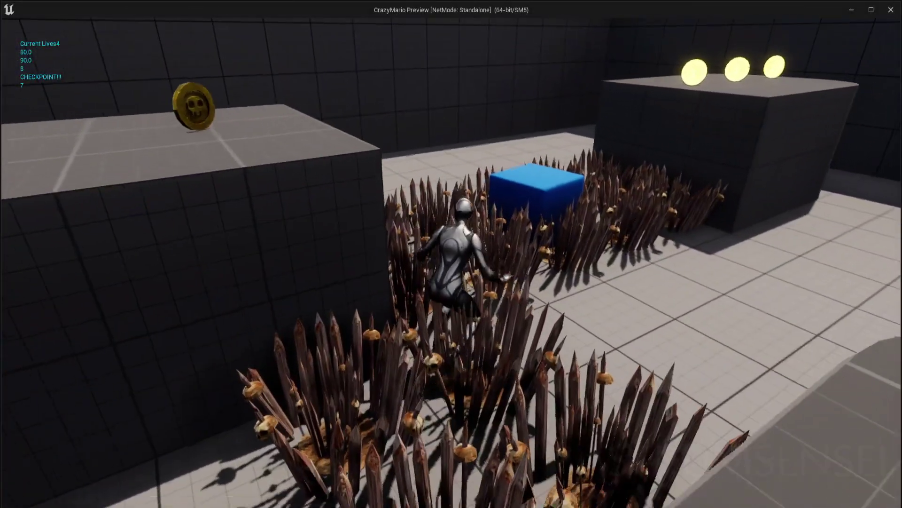
{"action": "key", "text": "w"}
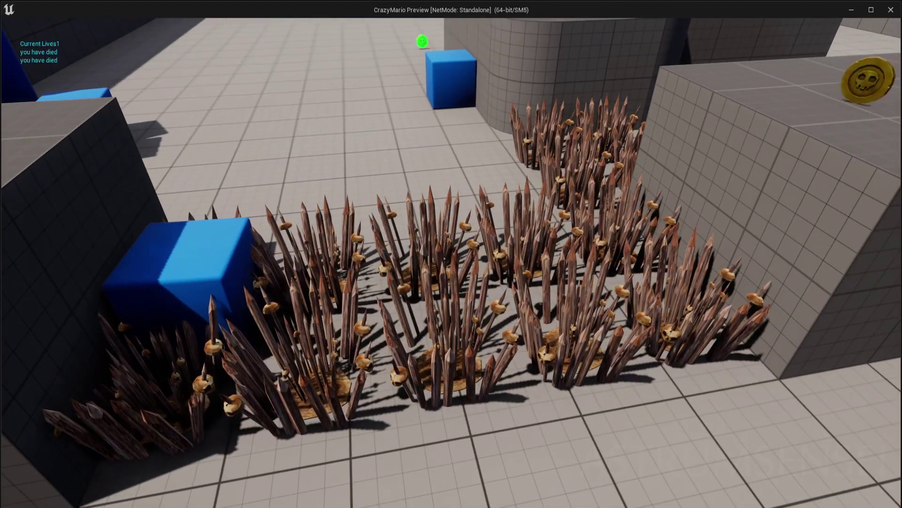
{"action": "key", "text": "Escape"}
Step: Add a Do Once node on the True output of the Check for Death Branch
{"action": "right_click_drag", "start_coordinate": [252, 268], "coordinate": [359, 265]}
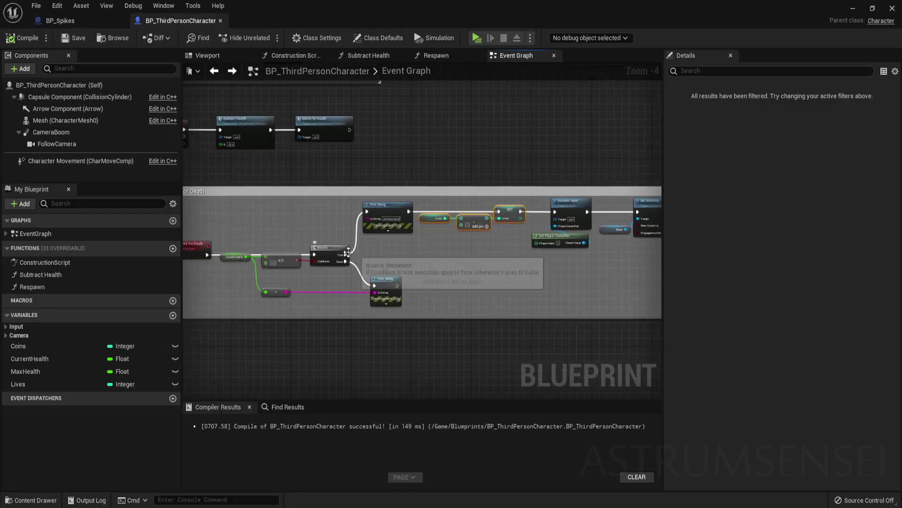
{"action": "right_click_drag", "start_coordinate": [451, 260], "coordinate": [363, 258]}
{"action": "left_click_drag", "start_coordinate": [256, 257], "coordinate": [253, 214]}
{"action": "type", "text": "do onc"}
{"action": "key", "text": "Return"}
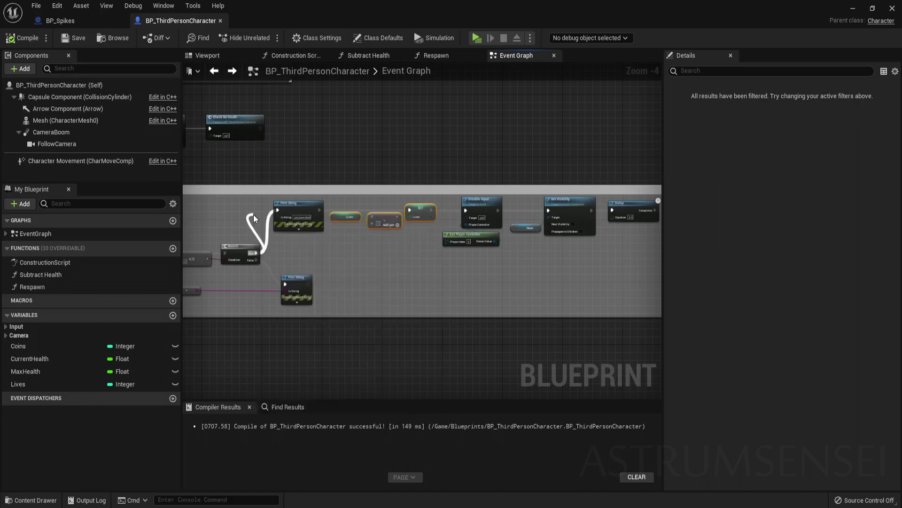
Step: Shift the death nodes to fit Do Once before the "you have died" Print String and compile the blueprint
{"action": "right_click_drag", "start_coordinate": [437, 259], "coordinate": [339, 285]}
{"action": "scroll", "coordinate": [339, 285], "scroll_direction": "down", "scroll_amount": 3}
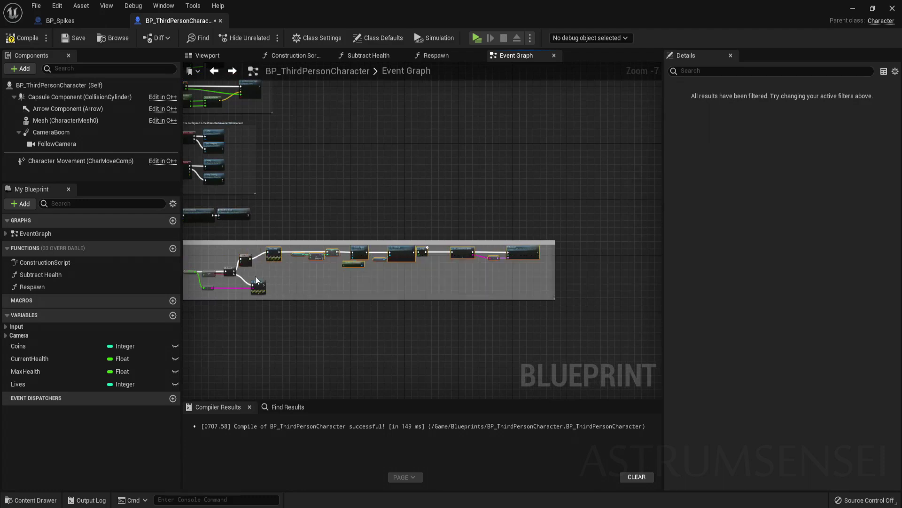
{"action": "scroll", "coordinate": [256, 257], "scroll_direction": "up", "scroll_amount": 5}
{"action": "left_click", "coordinate": [21, 38]}
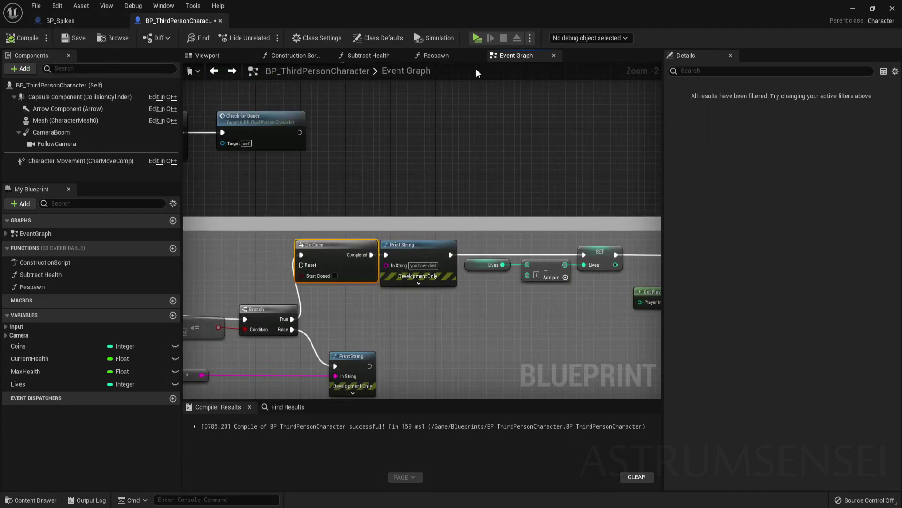
Step: Play-test the level again to check the lives count after the character dies and respawns
{"action": "left_click", "coordinate": [476, 37]}
{"action": "key", "text": "w"}
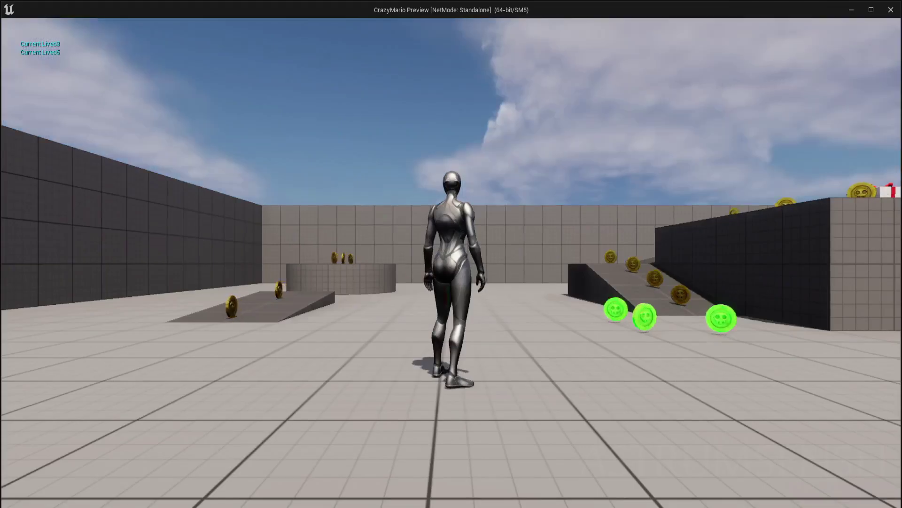
{"action": "key", "text": "w"}
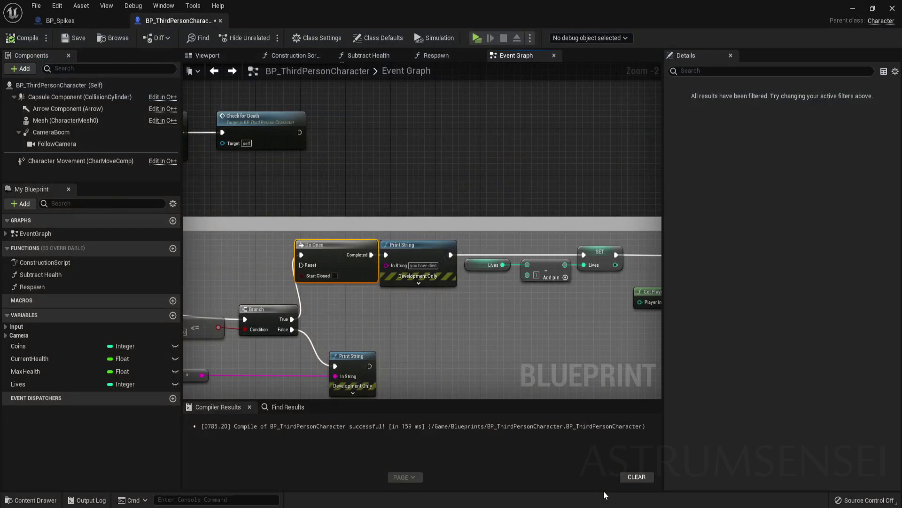
Step: Widen the Check for Death comment box and move Disable Input and its following nodes to open a gap after Set Lives
{"action": "scroll", "coordinate": [452, 233], "scroll_direction": "down", "scroll_amount": 4}
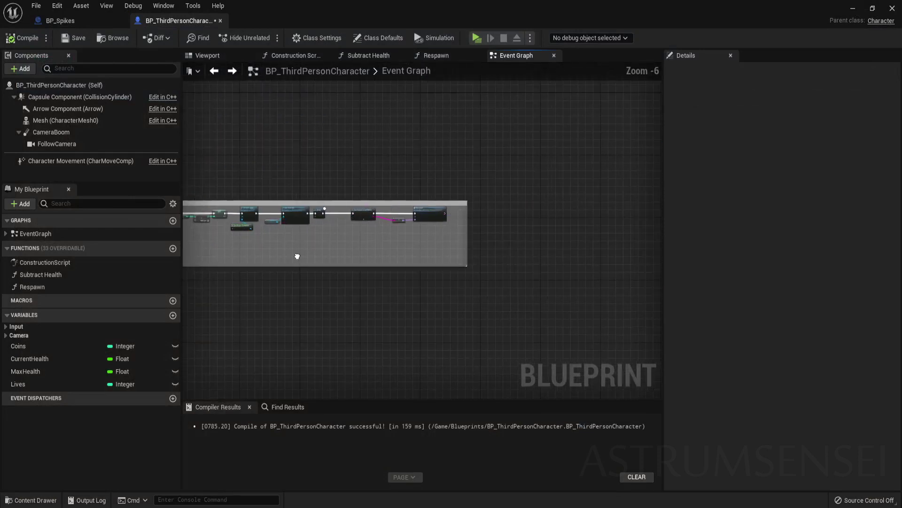
{"action": "left_click_drag", "start_coordinate": [468, 238], "coordinate": [572, 238]}
{"action": "right_click_drag", "start_coordinate": [420, 239], "coordinate": [547, 233]}
{"action": "left_click_drag", "start_coordinate": [378, 210], "coordinate": [445, 210]}
{"action": "left_click", "coordinate": [366, 222]}
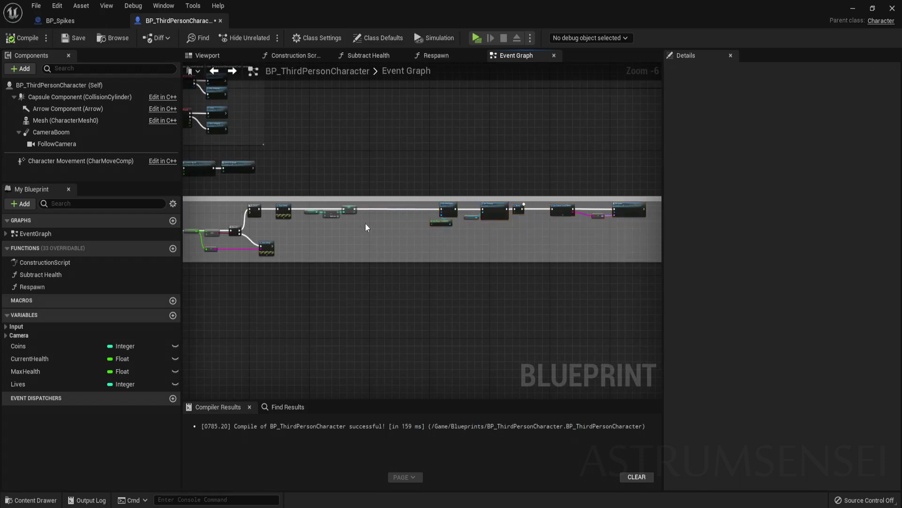
Step: Add a Get Game Instance node below the gap after the Set Lives node
{"action": "scroll", "coordinate": [361, 222], "scroll_direction": "up", "scroll_amount": 5}
{"action": "right_click", "coordinate": [360, 222]}
{"action": "type", "text": "get game instance"}
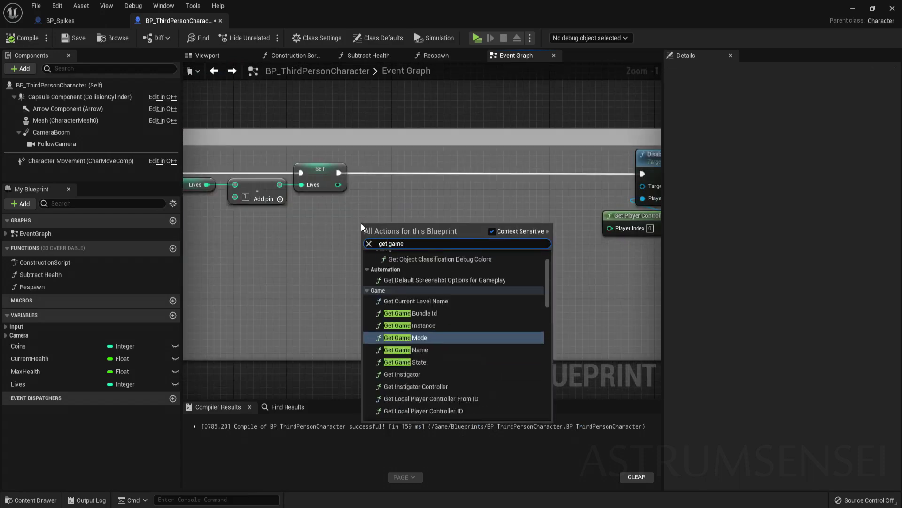
{"action": "key", "text": "Return"}
{"action": "scroll", "coordinate": [362, 227], "scroll_direction": "up", "scroll_amount": 1}
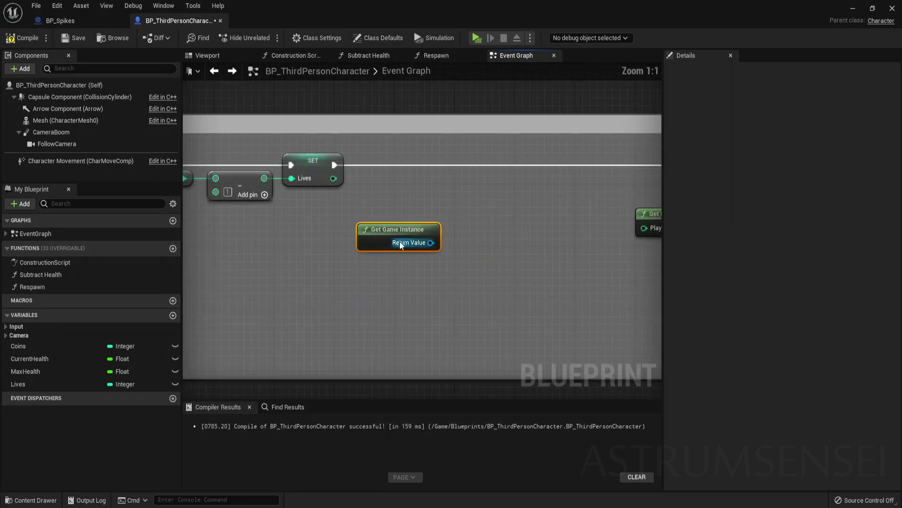
Step: Add a Cast To BP_GameInstance node from Get Game Instance's return value
{"action": "left_click_drag", "start_coordinate": [430, 242], "coordinate": [469, 204]}
{"action": "type", "text": "cast to"}
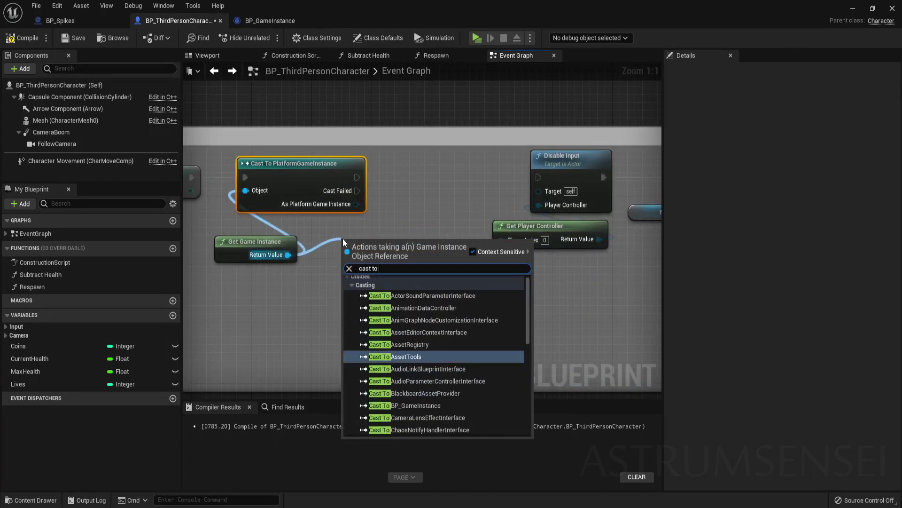
{"action": "type", "text": "bp"}
{"action": "key", "text": "Return"}
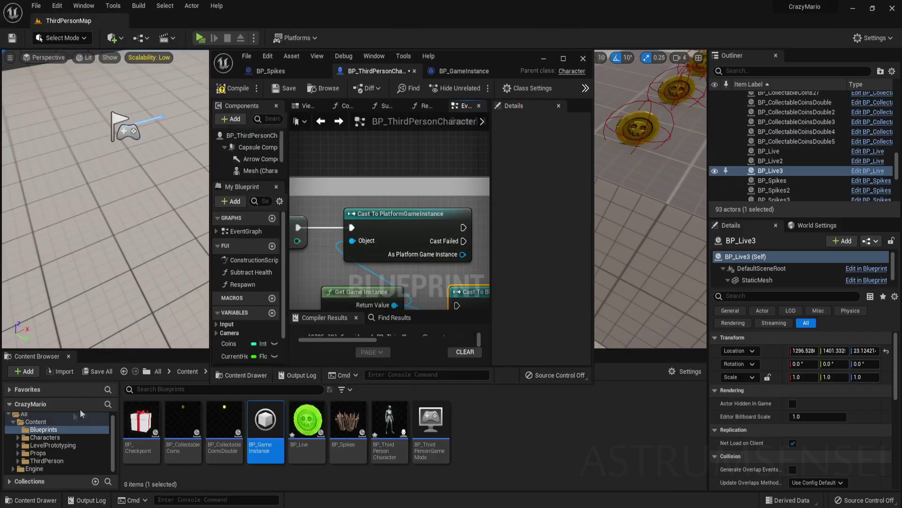
Step: Remove the mistaken Cast To PlatformGameInstance node and connect Set Lives to the Cast To BP_GameInstance node instead
{"action": "left_click", "coordinate": [55, 422]}
{"action": "left_click", "coordinate": [60, 430]}
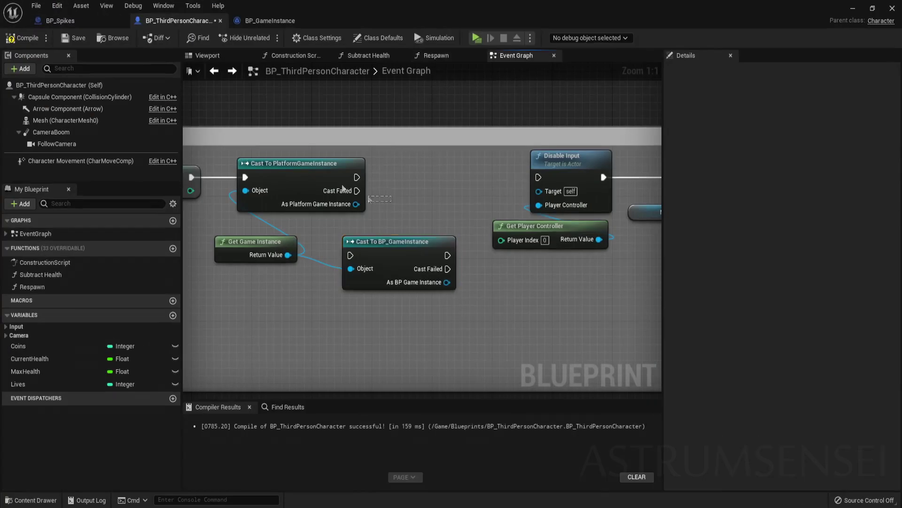
{"action": "left_click", "coordinate": [296, 174]}
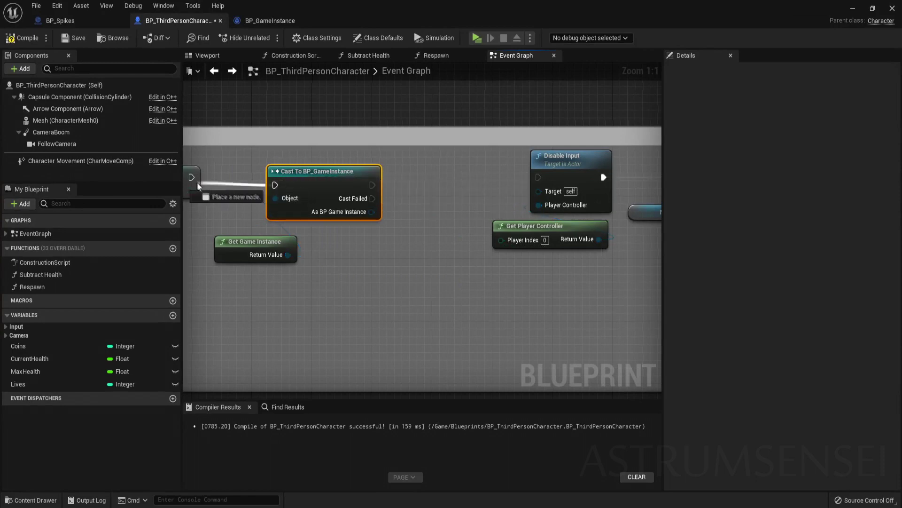
{"action": "right_click_drag", "start_coordinate": [189, 179], "coordinate": [230, 180]}
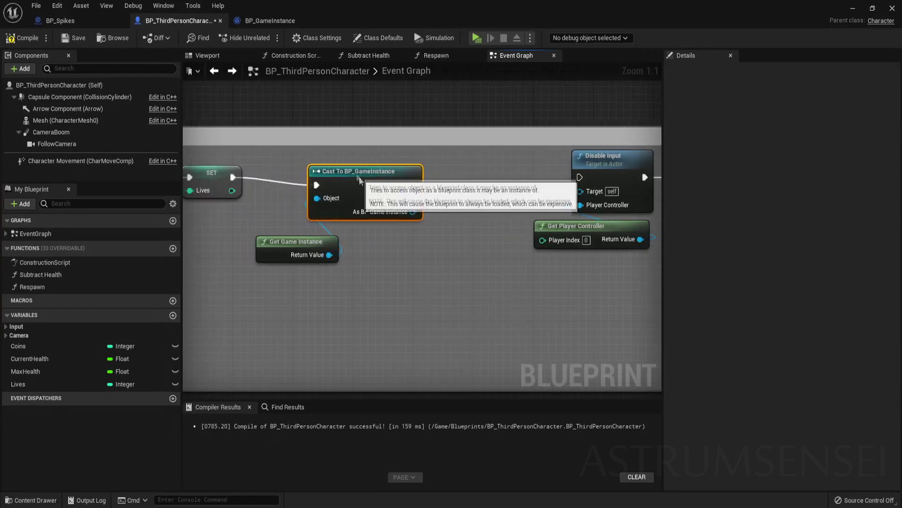
Step: Create an Integer variable named Lives in BP_GameInstance and compile the blueprint
{"action": "left_click", "coordinate": [262, 22]}
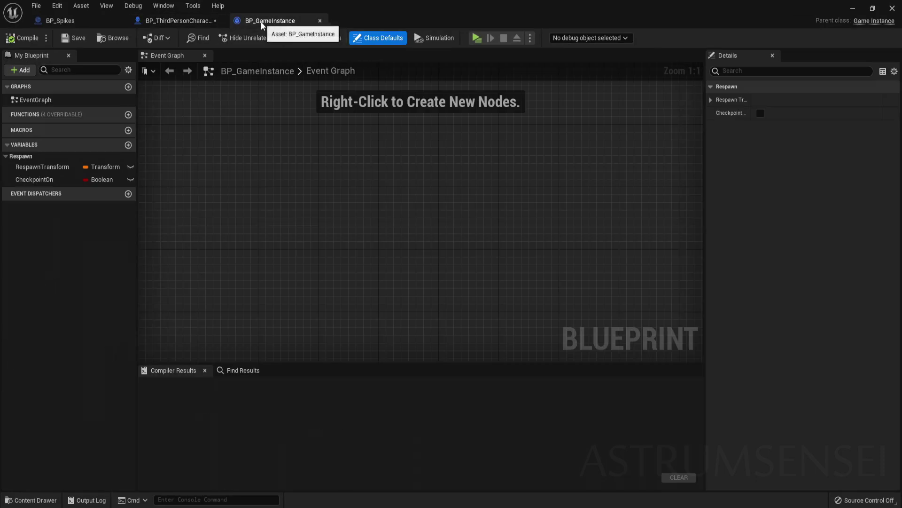
{"action": "left_click", "coordinate": [128, 146]}
{"action": "type", "text": "Lives"}
{"action": "key", "text": "Return"}
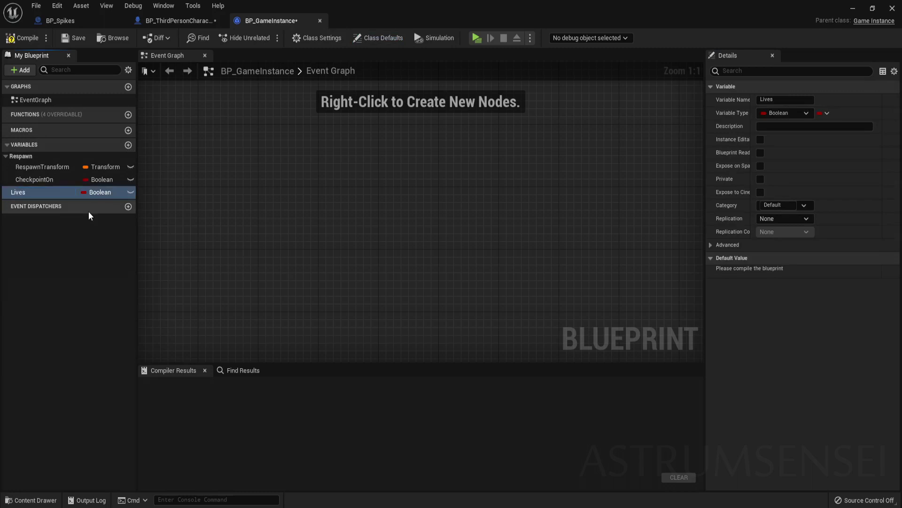
{"action": "left_click", "coordinate": [785, 113]}
{"action": "left_click", "coordinate": [782, 163]}
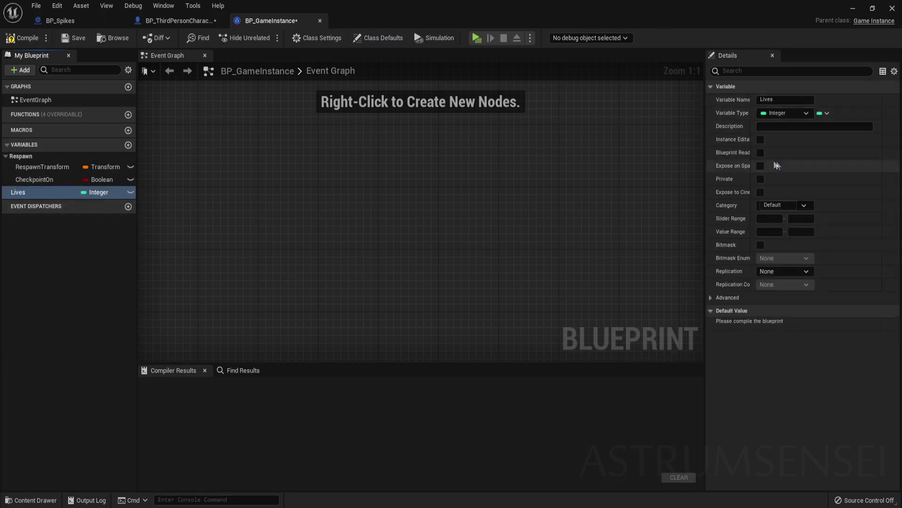
{"action": "left_click", "coordinate": [27, 38]}
Step: In BP_ThirdPersonCharacter, add a Set Lives node from the BP_GameInstance cast and wire it between the cast and Disable Input
{"action": "left_click", "coordinate": [60, 21]}
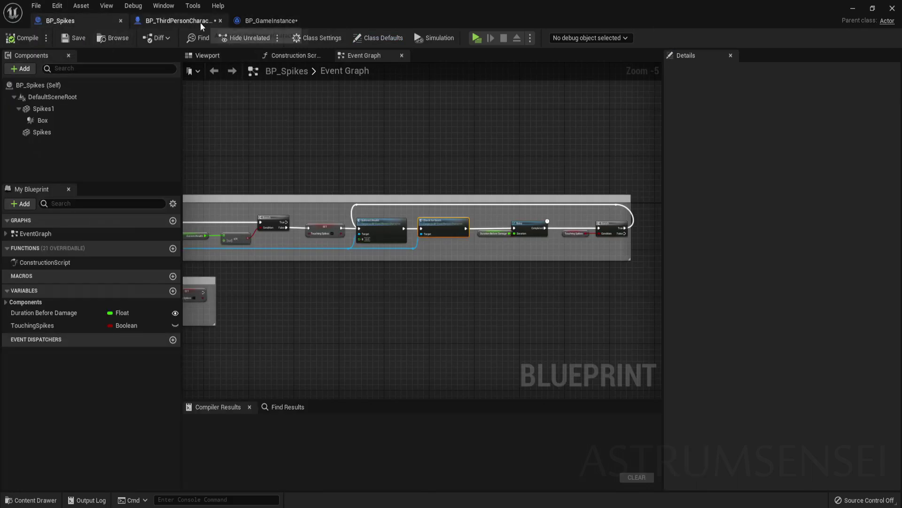
{"action": "left_click", "coordinate": [178, 21]}
{"action": "left_click_drag", "start_coordinate": [386, 202], "coordinate": [398, 205]}
{"action": "type", "text": "et lives"}
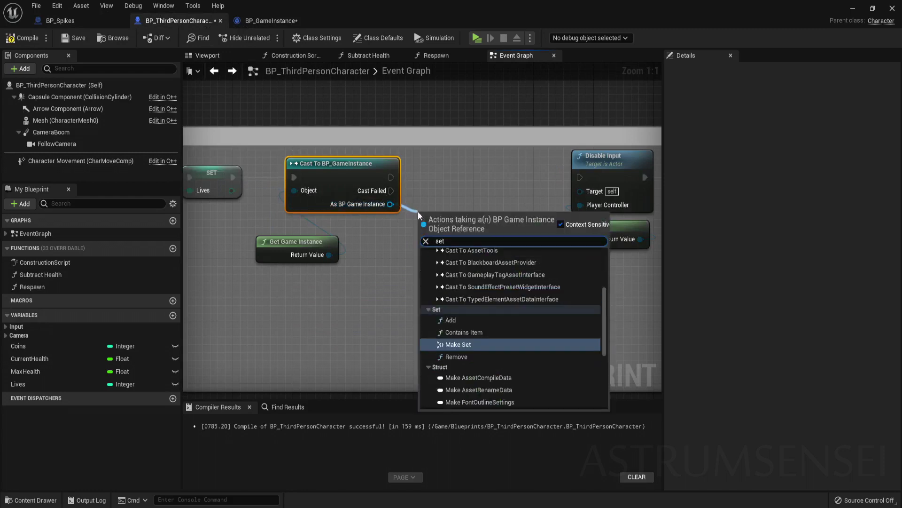
{"action": "key", "text": "Return"}
{"action": "left_click_drag", "start_coordinate": [452, 214], "coordinate": [391, 177]}
{"action": "left_click_drag", "start_coordinate": [455, 165], "coordinate": [580, 177]}
Step: Feed the character's own Lives variable into the game instance's Set Lives node, compile, and tidy the nodes
{"action": "left_click_drag", "start_coordinate": [438, 191], "coordinate": [192, 220]}
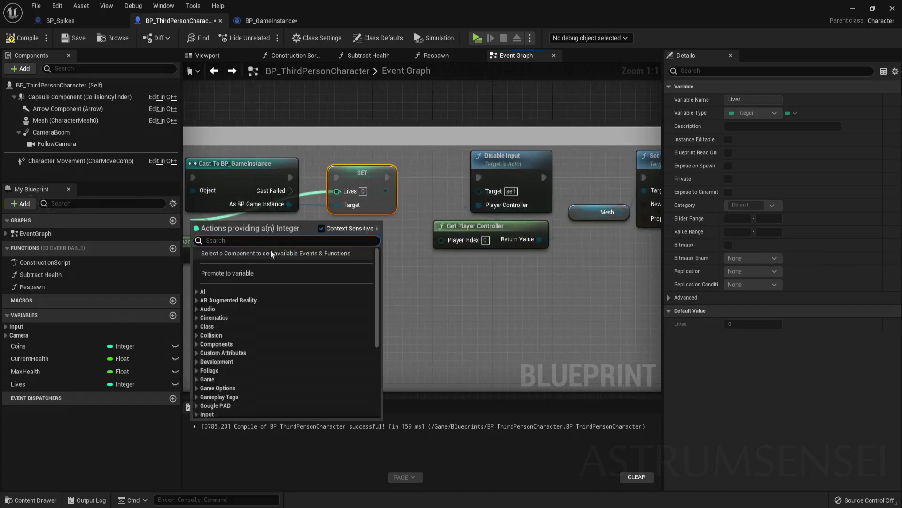
{"action": "right_click_drag", "start_coordinate": [437, 322], "coordinate": [605, 357]}
{"action": "left_click_drag", "start_coordinate": [18, 384], "coordinate": [529, 263]}
{"action": "left_click", "coordinate": [23, 38]}
{"action": "scroll", "coordinate": [476, 229], "scroll_direction": "down", "scroll_amount": 6}
{"action": "scroll", "coordinate": [476, 225], "scroll_direction": "up", "scroll_amount": 4}
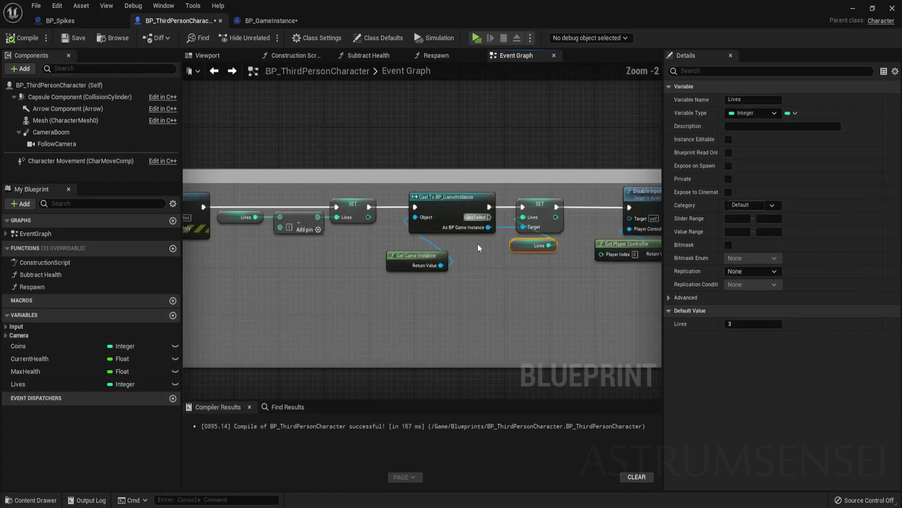
{"action": "left_click_drag", "start_coordinate": [421, 237], "coordinate": [397, 209]}
Step: Add a Get Lives node from the Cast To BP_GameInstance in the checkpoint section of the begin-play logic
{"action": "right_click_drag", "start_coordinate": [362, 173], "coordinate": [483, 374]}
{"action": "scroll", "coordinate": [388, 262], "scroll_direction": "down", "scroll_amount": 8}
{"action": "right_click_drag", "start_coordinate": [327, 187], "coordinate": [353, 341]}
{"action": "scroll", "coordinate": [346, 192], "scroll_direction": "up", "scroll_amount": 5}
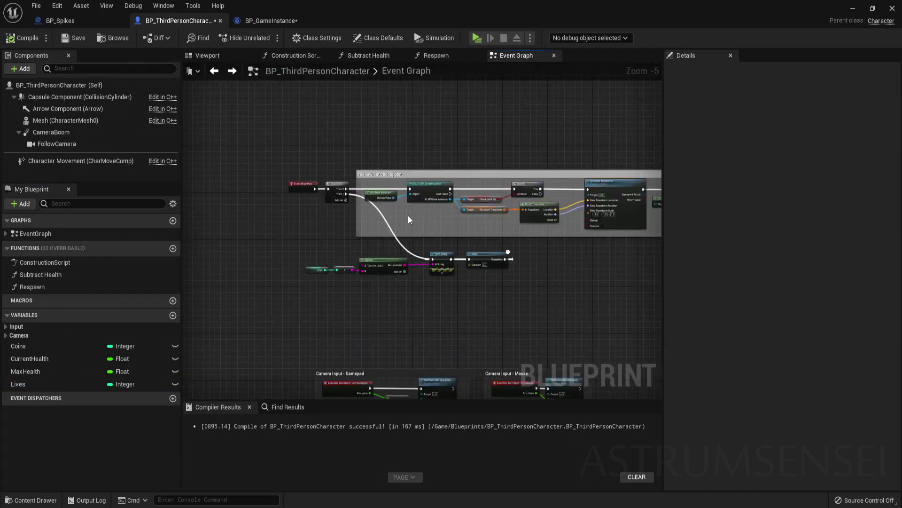
{"action": "scroll", "coordinate": [477, 231], "scroll_direction": "up", "scroll_amount": 2}
{"action": "right_click_drag", "start_coordinate": [478, 232], "coordinate": [249, 275]}
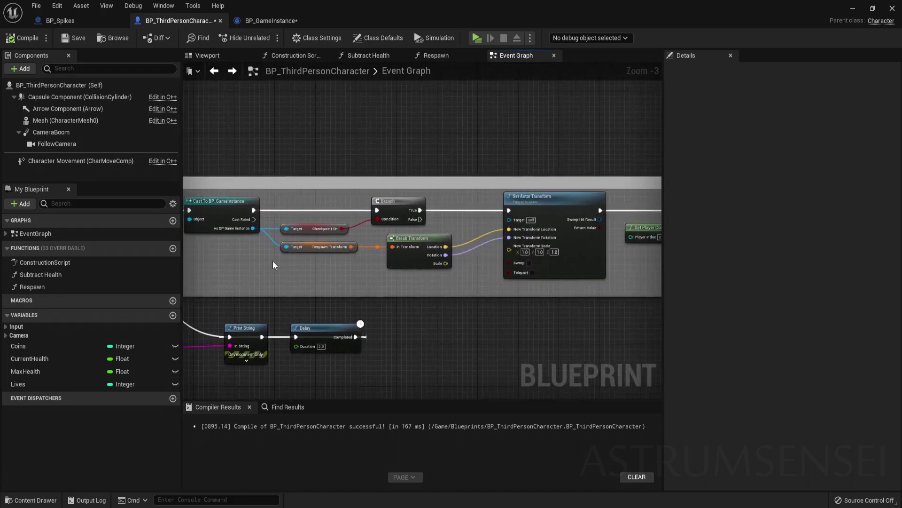
{"action": "left_click_drag", "start_coordinate": [253, 228], "coordinate": [262, 283]}
{"action": "type", "text": "get lives"}
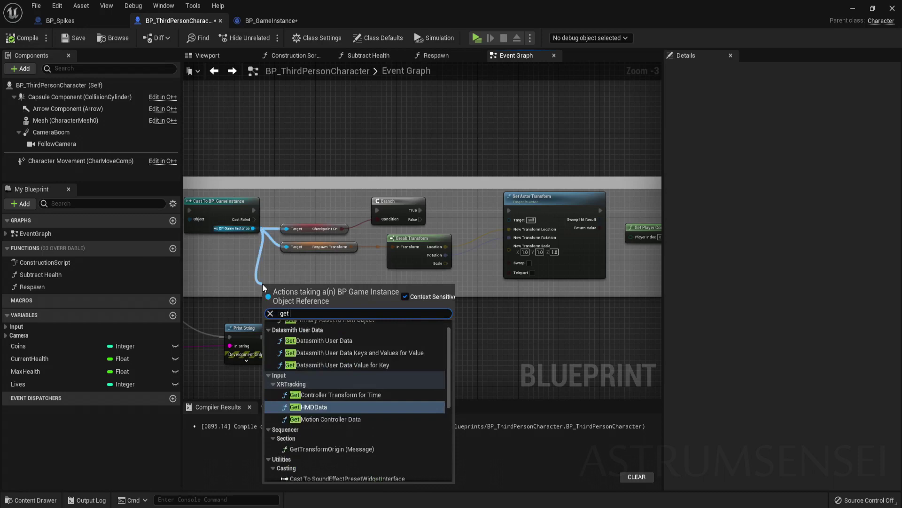
{"action": "key", "text": "Return"}
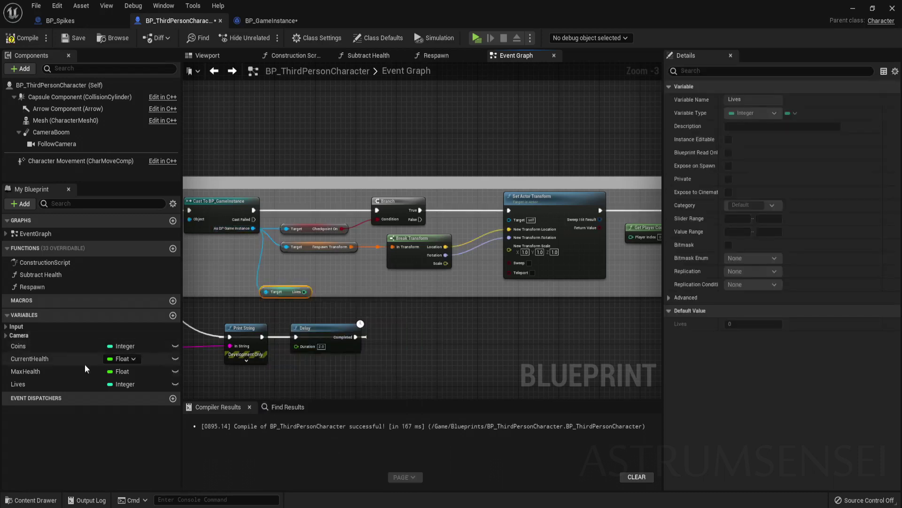
{"action": "scroll", "coordinate": [399, 289], "scroll_direction": "up", "scroll_amount": 2}
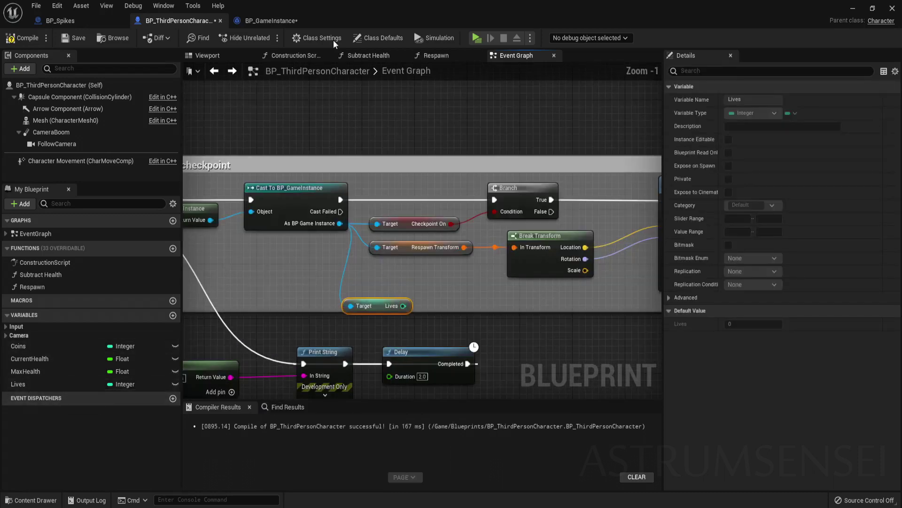
Step: Wire the character's Set Lives node between the Cast To BP_GameInstance and the checkpoint Branch in BP_ThirdPersonCharacter's begin-play logic
{"action": "left_click", "coordinate": [280, 21]}
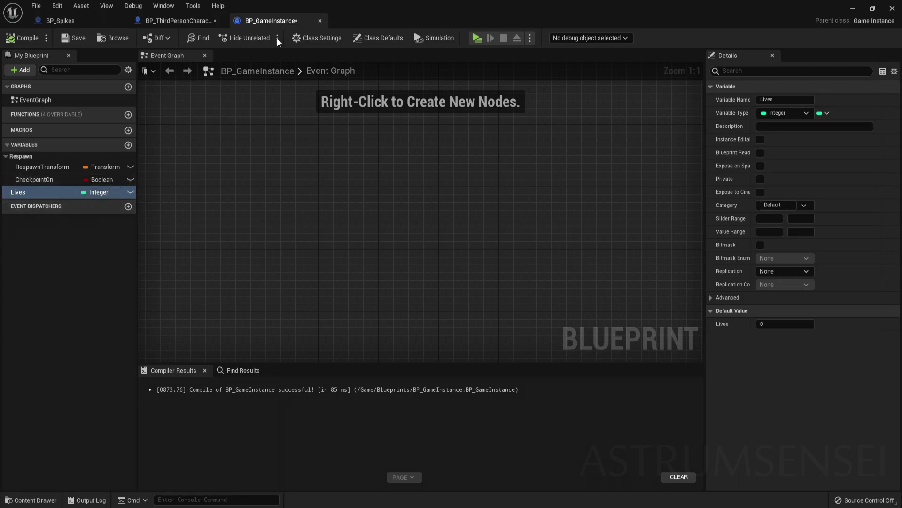
{"action": "left_click", "coordinate": [180, 21]}
{"action": "left_click_drag", "start_coordinate": [436, 302], "coordinate": [399, 200]}
{"action": "left_click_drag", "start_coordinate": [389, 199], "coordinate": [340, 200]}
{"action": "left_click_drag", "start_coordinate": [427, 199], "coordinate": [496, 200]}
Step: Arrange the getters and feed the game instance's Lives into the character's Set Lives node, then compile and save the blueprint
{"action": "left_click_drag", "start_coordinate": [363, 221], "coordinate": [495, 265]}
{"action": "left_click_drag", "start_coordinate": [404, 226], "coordinate": [407, 255]}
{"action": "left_click_drag", "start_coordinate": [365, 305], "coordinate": [405, 232]}
{"action": "left_click", "coordinate": [23, 38]}
{"action": "left_click", "coordinate": [73, 38]}
Step: Change the checkpoint comment's text to "respawn at checkpoint and get lives amount from game instance"
{"action": "scroll", "coordinate": [510, 158], "scroll_direction": "down", "scroll_amount": 3}
{"action": "left_click", "coordinate": [359, 161]}
{"action": "left_click", "coordinate": [776, 100]}
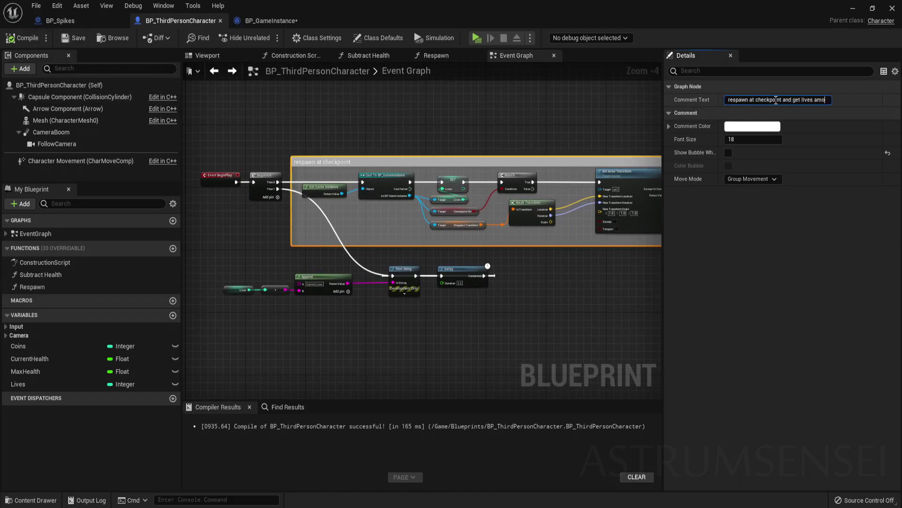
{"action": "type", "text": "game instance"}
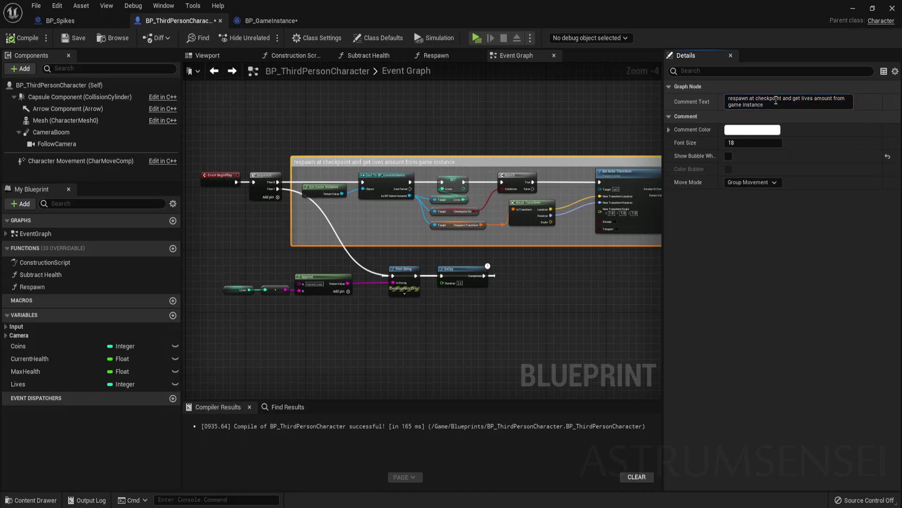
{"action": "key", "text": "Return"}
{"action": "scroll", "coordinate": [371, 115], "scroll_direction": "up", "scroll_amount": 1}
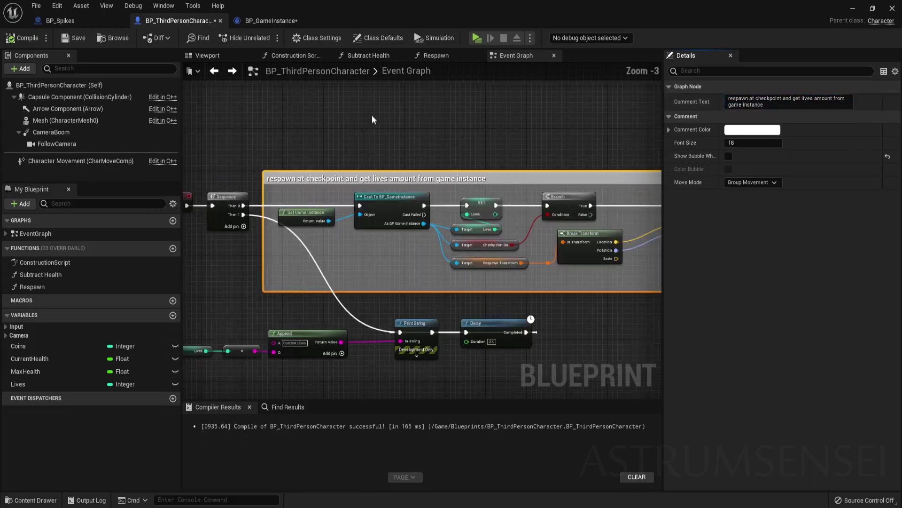
{"action": "left_click", "coordinate": [475, 130]}
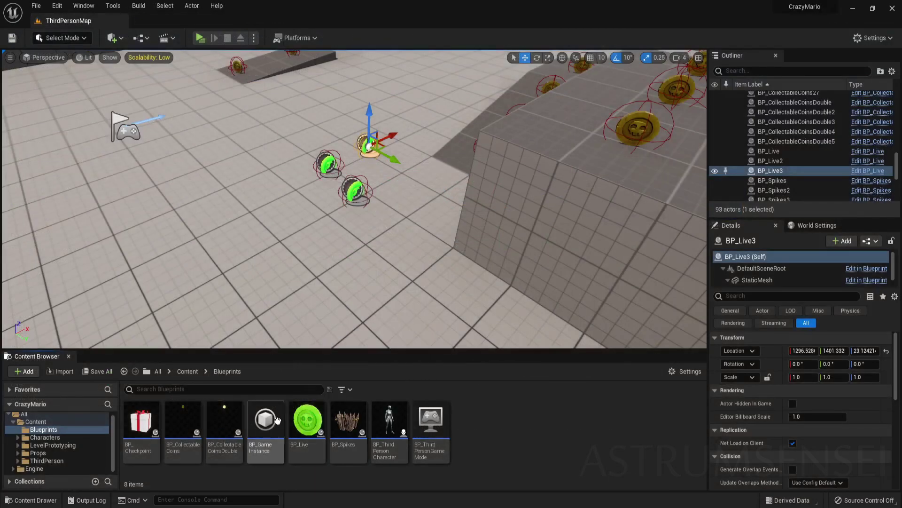
Step: Open BP_GameInstance, set the default value of its Lives variable to 3, compile, and close the blueprint
{"action": "double_click", "coordinate": [266, 419]}
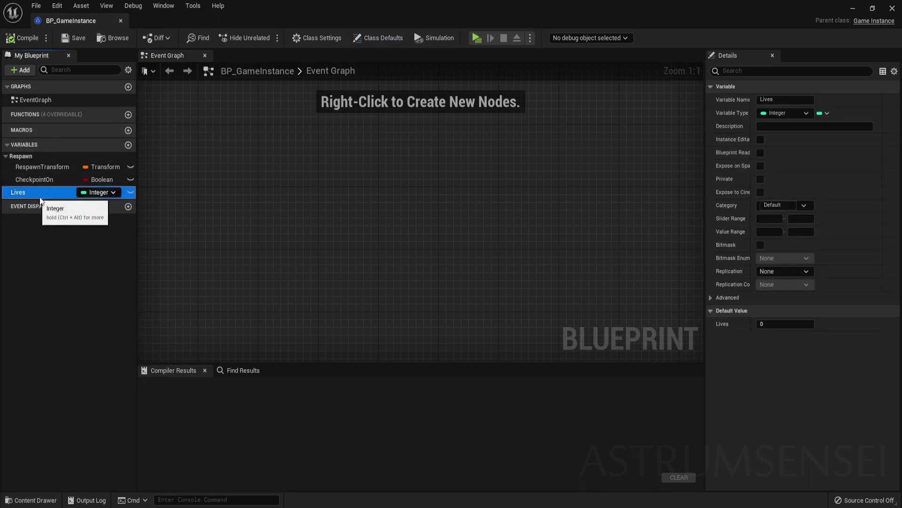
{"action": "left_click", "coordinate": [765, 324]}
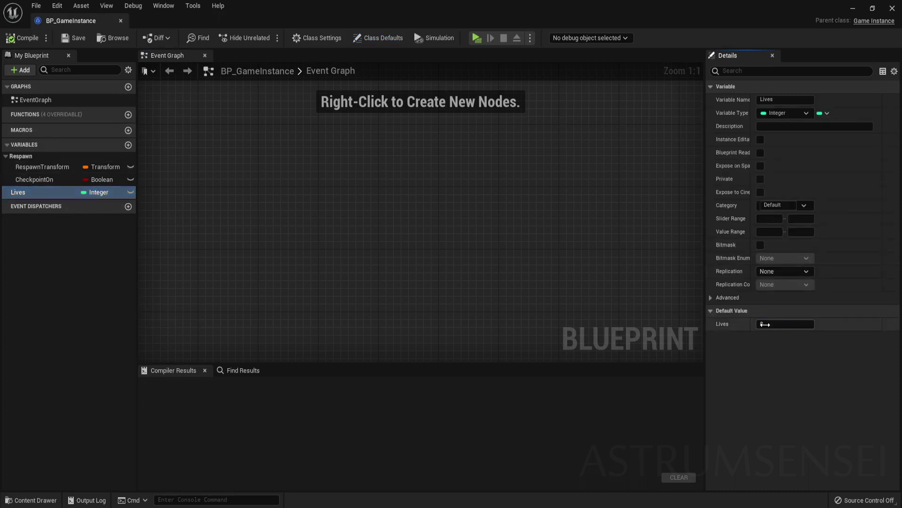
{"action": "key", "text": "Return"}
{"action": "left_click", "coordinate": [21, 38]}
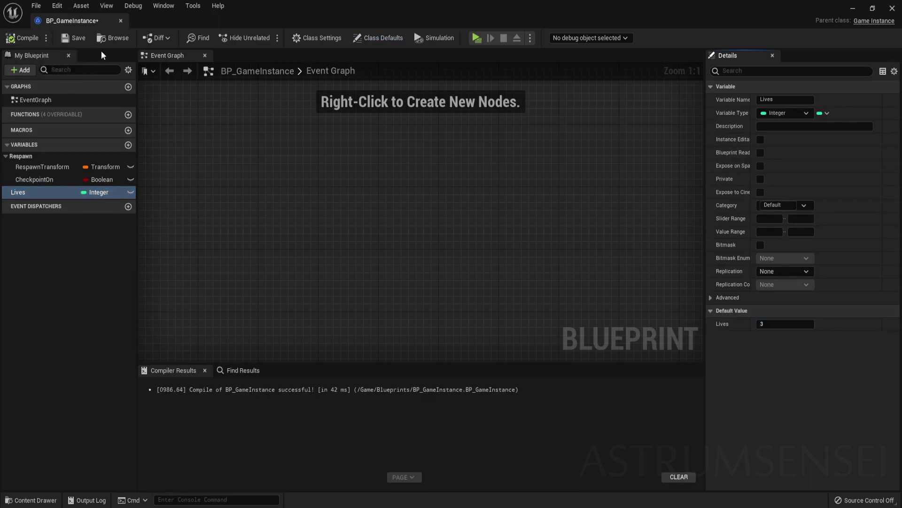
{"action": "left_click", "coordinate": [892, 8]}
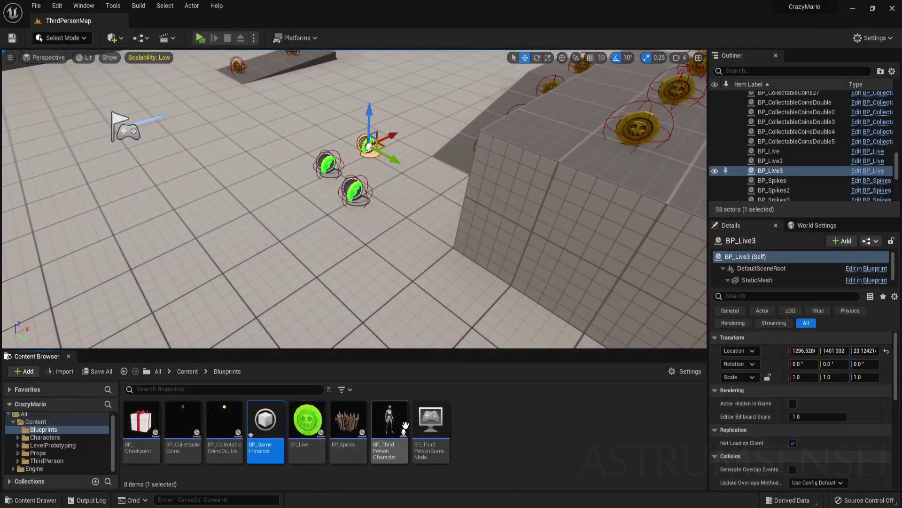
Step: Open BP_ThirdPersonCharacter, make room after Set Lives, and insert a new Branch before the checkpoint Branch
{"action": "left_click", "coordinate": [390, 423]}
{"action": "double_click", "coordinate": [393, 424]}
{"action": "right_click_drag", "start_coordinate": [407, 188], "coordinate": [186, 287]}
{"action": "scroll", "coordinate": [374, 247], "scroll_direction": "up", "scroll_amount": 1}
{"action": "left_click_drag", "start_coordinate": [628, 262], "coordinate": [242, 215]}
{"action": "right_click_drag", "start_coordinate": [243, 214], "coordinate": [487, 216]}
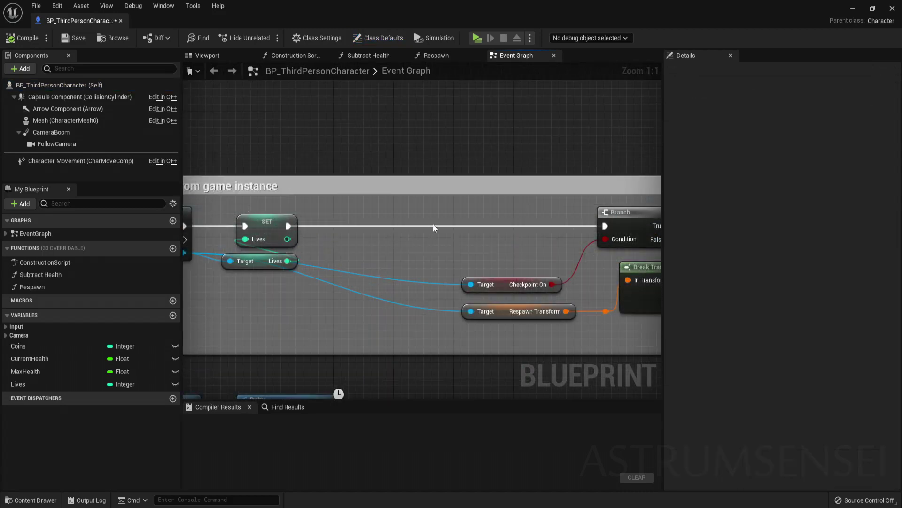
{"action": "left_click", "coordinate": [433, 228]}
{"action": "left_click_drag", "start_coordinate": [461, 244], "coordinate": [289, 226]}
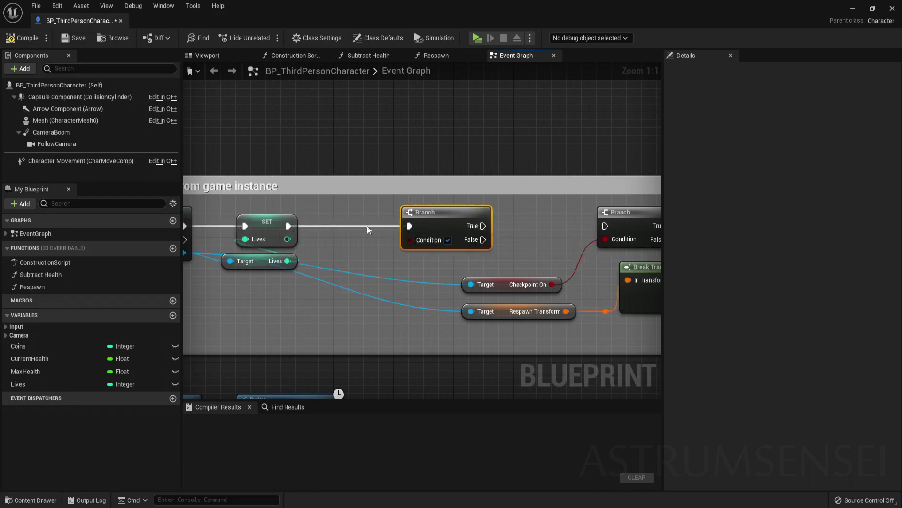
{"action": "left_click_drag", "start_coordinate": [483, 226], "coordinate": [605, 226]}
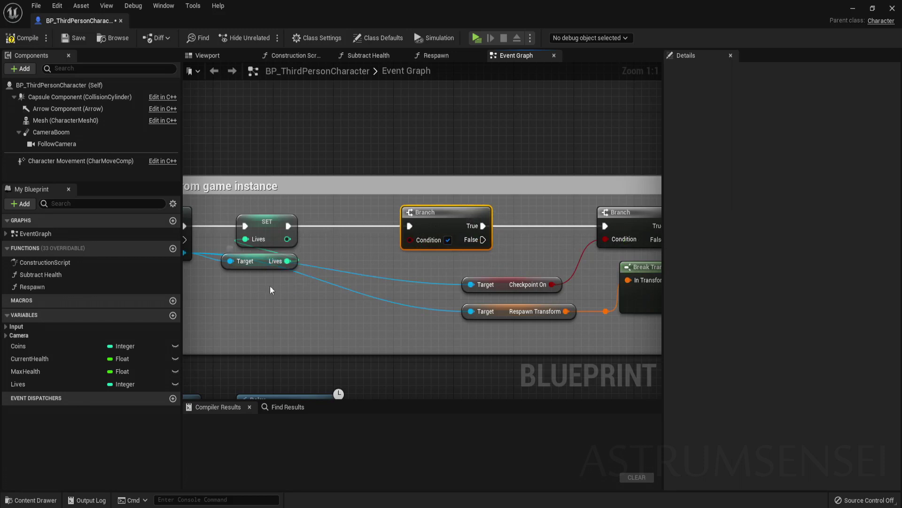
Step: Add a getter for the character's Lives variable and connect it to a less-than-or-equal (<=) comparison with 0
{"action": "left_click_drag", "start_coordinate": [19, 384], "coordinate": [393, 269]}
{"action": "left_click", "coordinate": [338, 277]}
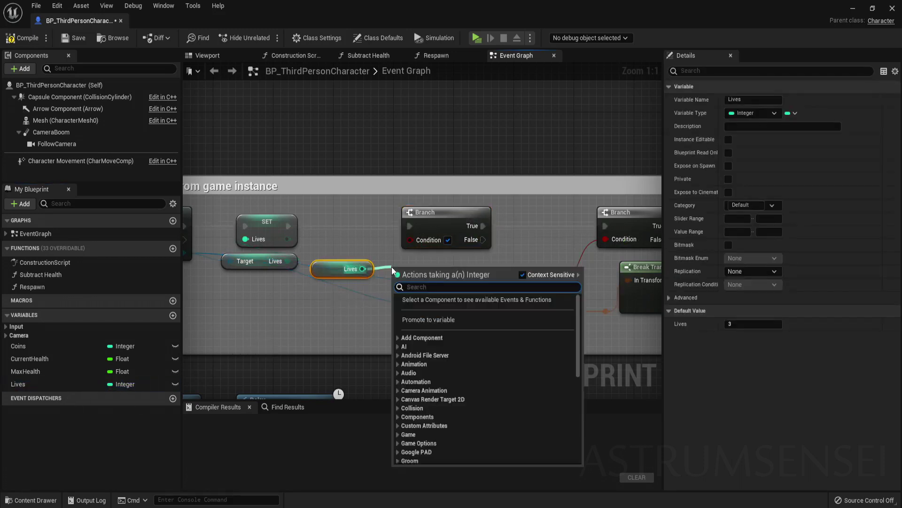
{"action": "type", "text": "<"}
{"action": "key", "text": "BackSpace"}
{"action": "type", "text": "<="}
{"action": "key", "text": "Return"}
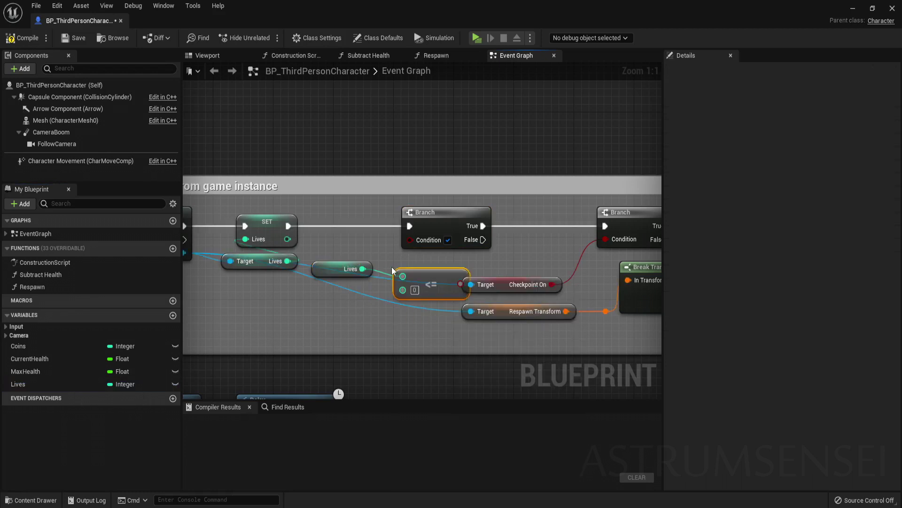
Step: Connect the Lives comparison to the new Branch's Condition and route its False output to the checkpoint Branch
{"action": "left_click_drag", "start_coordinate": [415, 314], "coordinate": [350, 267]}
{"action": "key", "text": "q"}
{"action": "left_click_drag", "start_coordinate": [425, 283], "coordinate": [410, 239]}
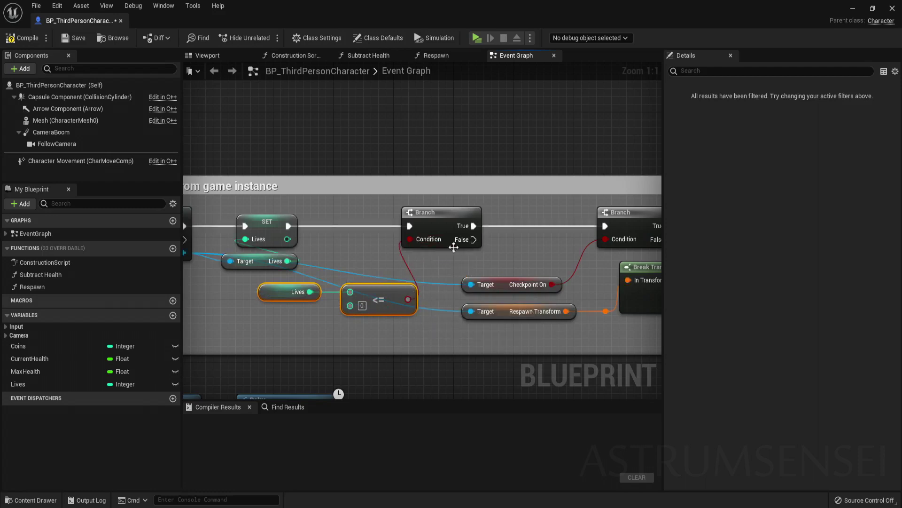
{"action": "left_click_drag", "start_coordinate": [474, 239], "coordinate": [592, 230]}
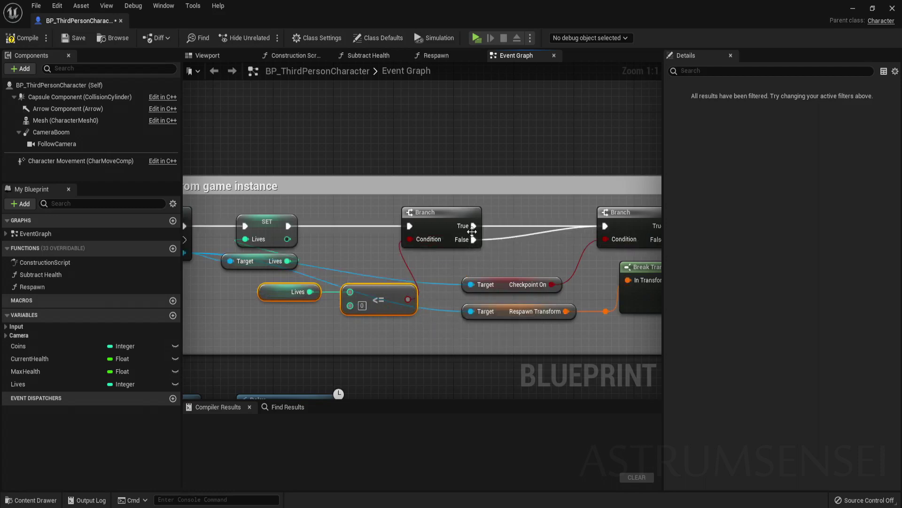
Step: Extend the comment box upward to make space above the begin-play nodes
{"action": "scroll", "coordinate": [473, 226], "scroll_direction": "down", "scroll_amount": 5}
{"action": "right_click_drag", "start_coordinate": [501, 255], "coordinate": [450, 275]}
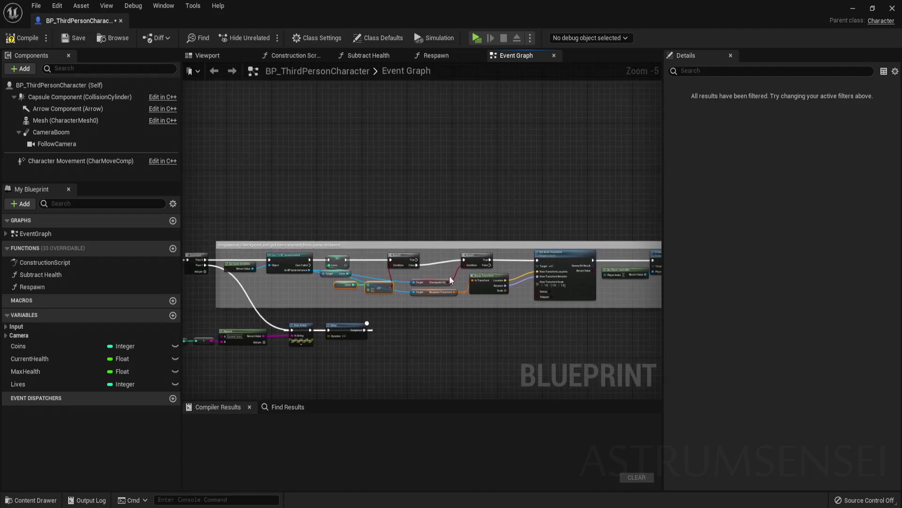
{"action": "right_click_drag", "start_coordinate": [416, 241], "coordinate": [423, 161]}
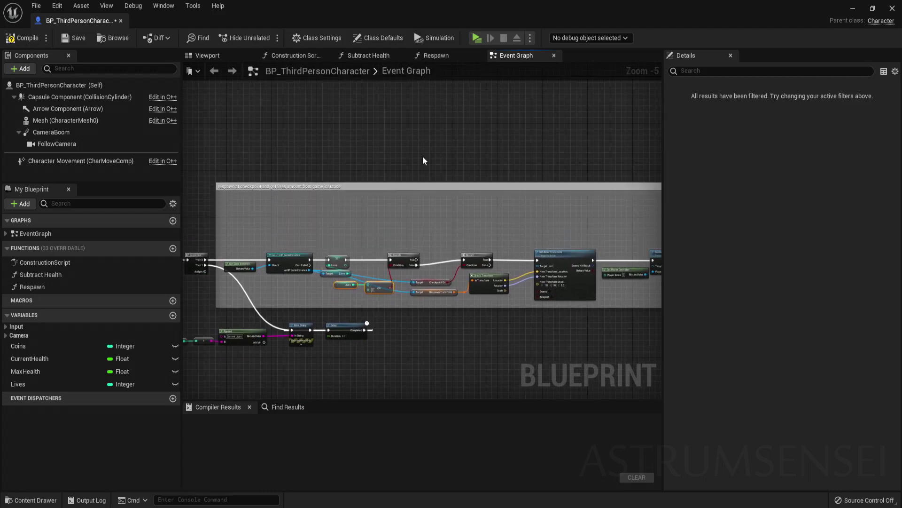
Step: Add a reroute point on the game instance wire and create an unchecked Set Checkpoint On node for the lives Branch's True output
{"action": "scroll", "coordinate": [320, 271], "scroll_direction": "up", "scroll_amount": 2}
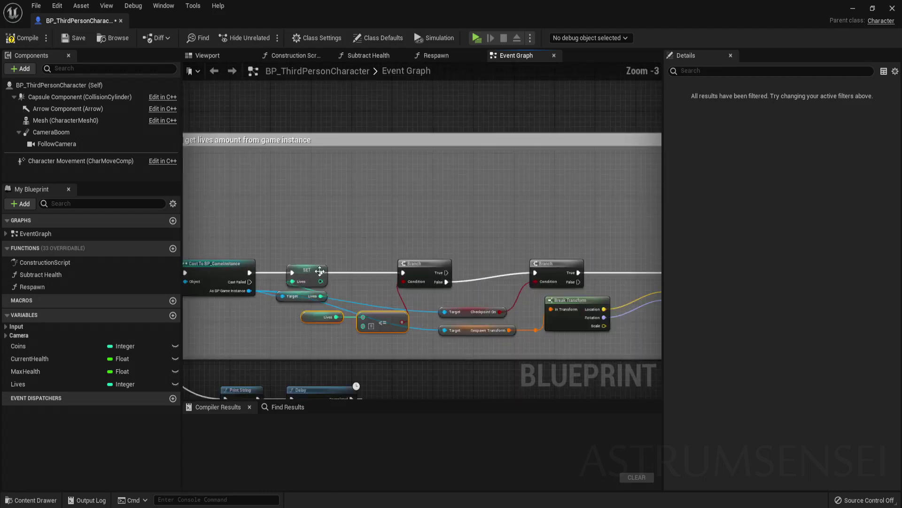
{"action": "double_click", "coordinate": [426, 312]}
{"action": "left_click_drag", "start_coordinate": [430, 311], "coordinate": [461, 225]}
{"action": "type", "text": "set"}
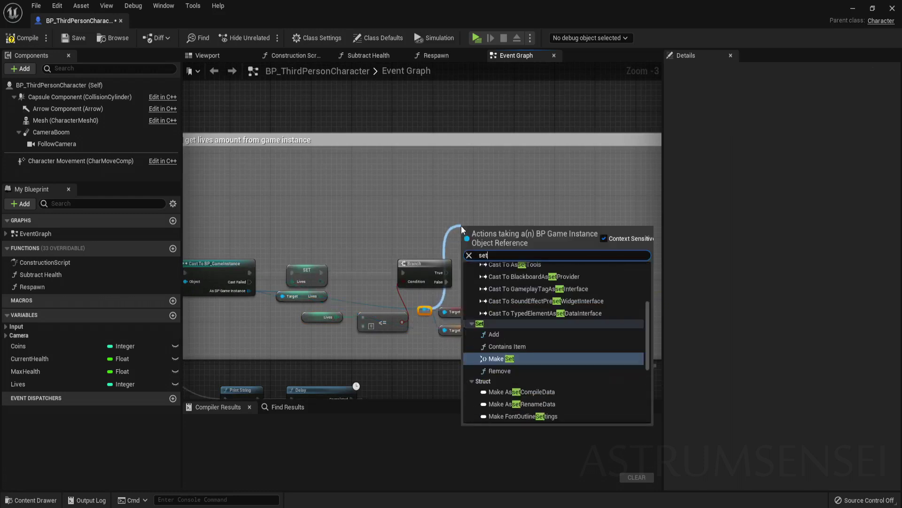
{"action": "type", "text": " check"}
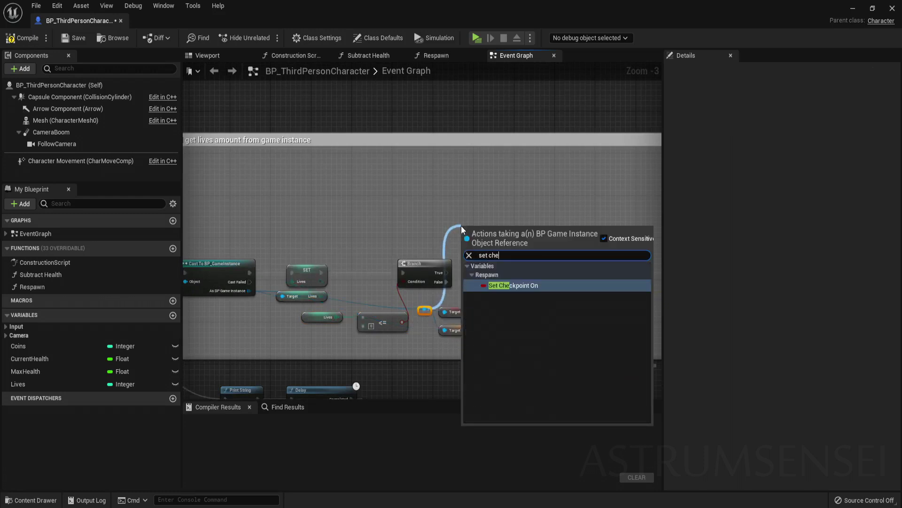
{"action": "key", "text": "Return"}
{"action": "left_click_drag", "start_coordinate": [467, 237], "coordinate": [446, 275]}
Step: Add a Set Lives node from the game instance reference and place it after the Set Checkpoint On node
{"action": "right_click_drag", "start_coordinate": [495, 264], "coordinate": [443, 272]}
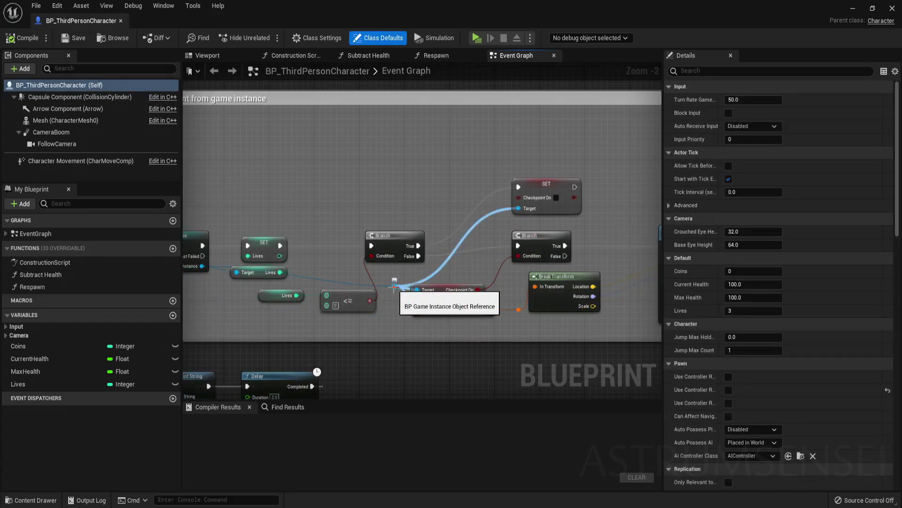
{"action": "left_click_drag", "start_coordinate": [390, 285], "coordinate": [605, 199]}
{"action": "type", "text": "set lives"}
{"action": "key", "text": "Return"}
{"action": "left_click_drag", "start_coordinate": [623, 210], "coordinate": [559, 187]}
Step: Add a Set node for the character's own Lives variable after the game instance's Set Lives, then compile the blueprint
{"action": "right_click_drag", "start_coordinate": [562, 219], "coordinate": [434, 228]}
{"action": "left_click_drag", "start_coordinate": [29, 385], "coordinate": [503, 194]}
{"action": "left_click", "coordinate": [536, 214]}
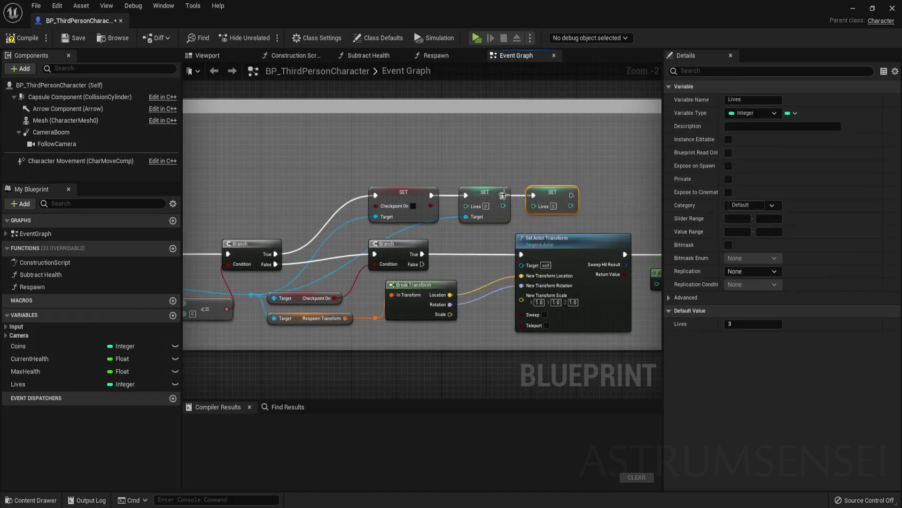
{"action": "left_click", "coordinate": [10, 40]}
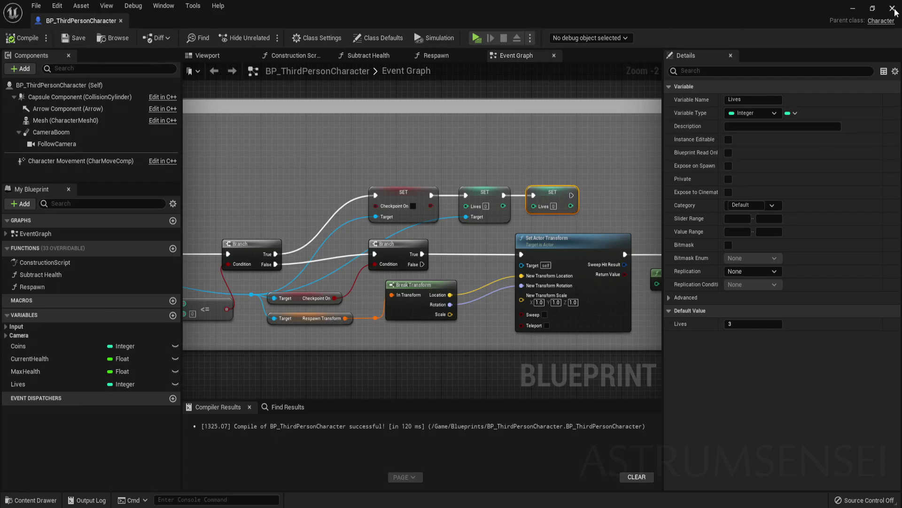
Step: Play-test the level by reaching the checkpoint and repeatedly running into the spikes to check the lives count across respawns
{"action": "double_click", "coordinate": [360, 218]}
{"action": "left_click_drag", "start_coordinate": [358, 219], "coordinate": [472, 211]}
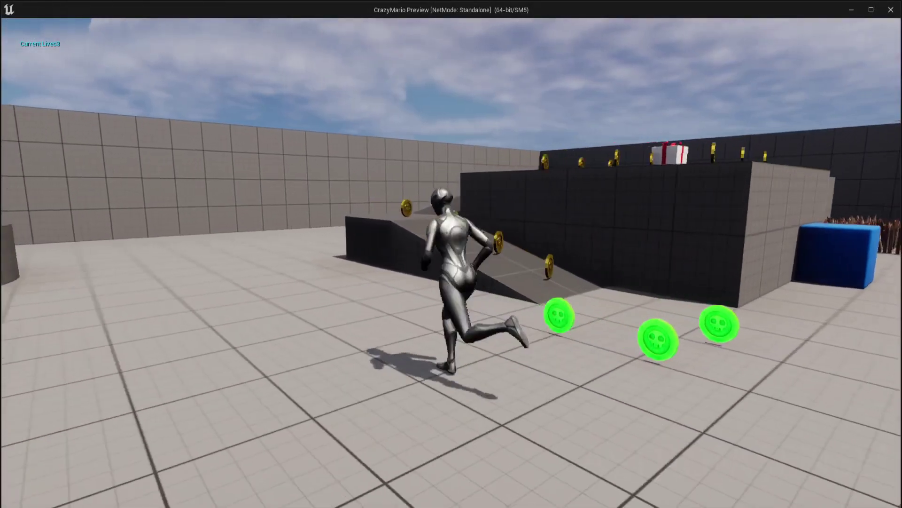
{"action": "key", "text": "w"}
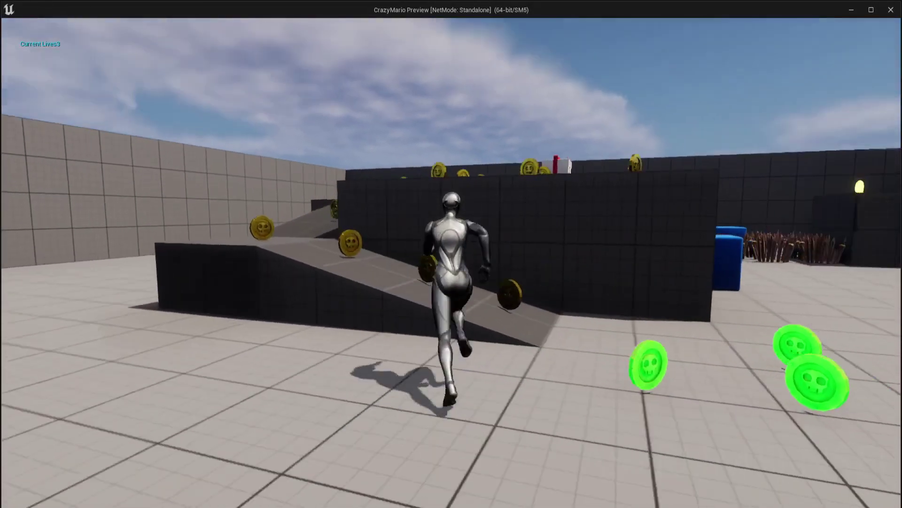
{"action": "key", "text": "w"}
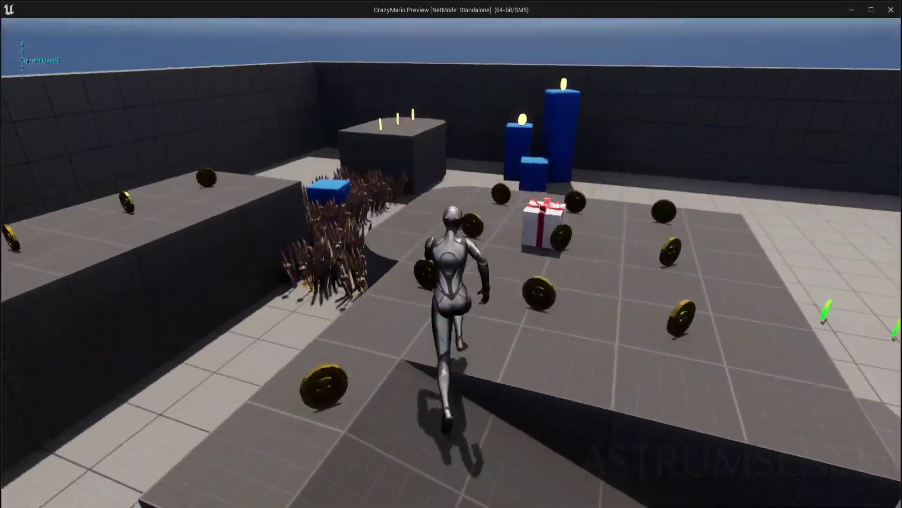
{"action": "key", "text": "space"}
{"action": "key", "text": "w"}
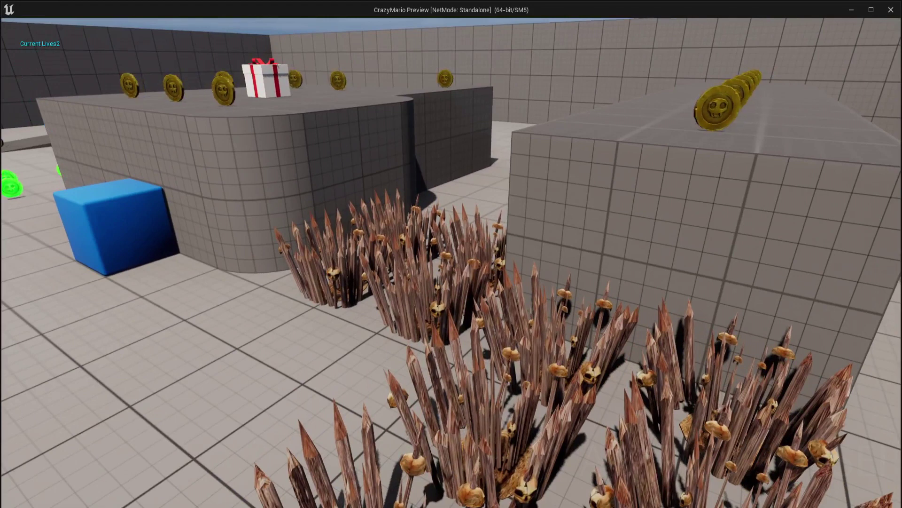
{"action": "key", "text": "w"}
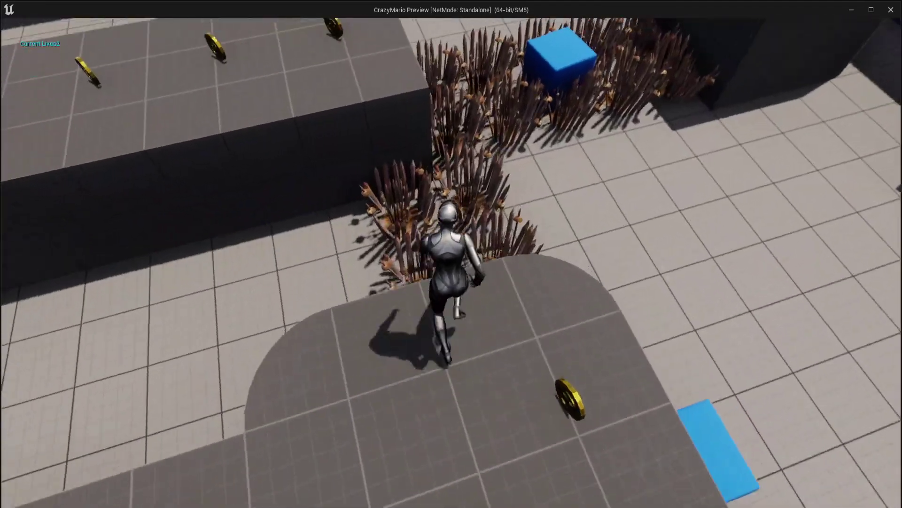
{"action": "key", "text": "w"}
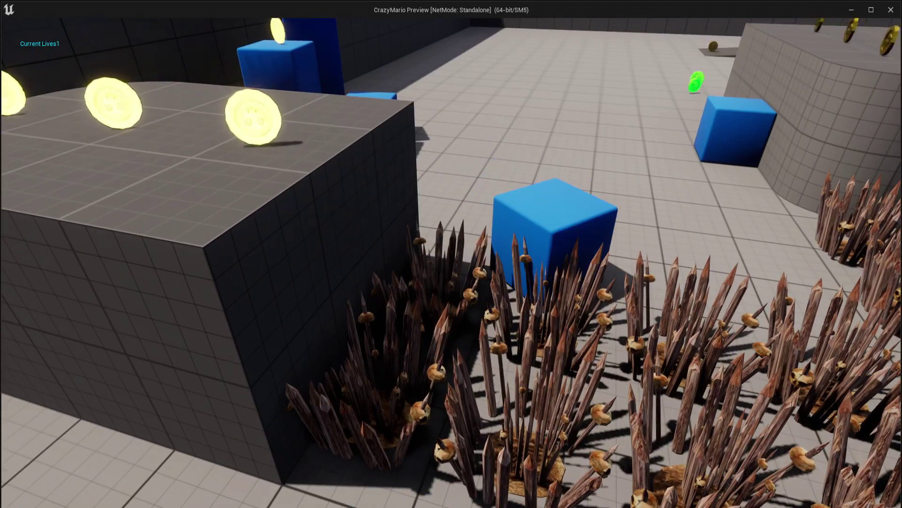
{"action": "key", "text": "w"}
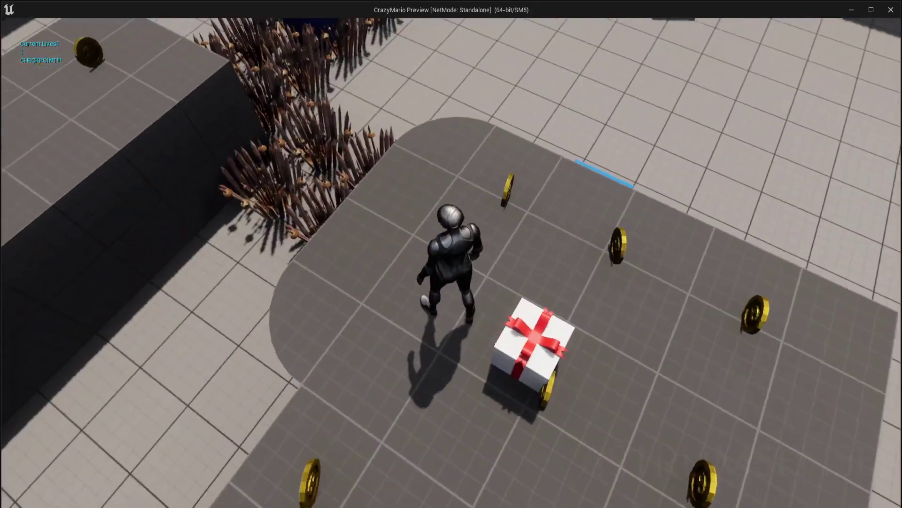
{"action": "key", "text": "space"}
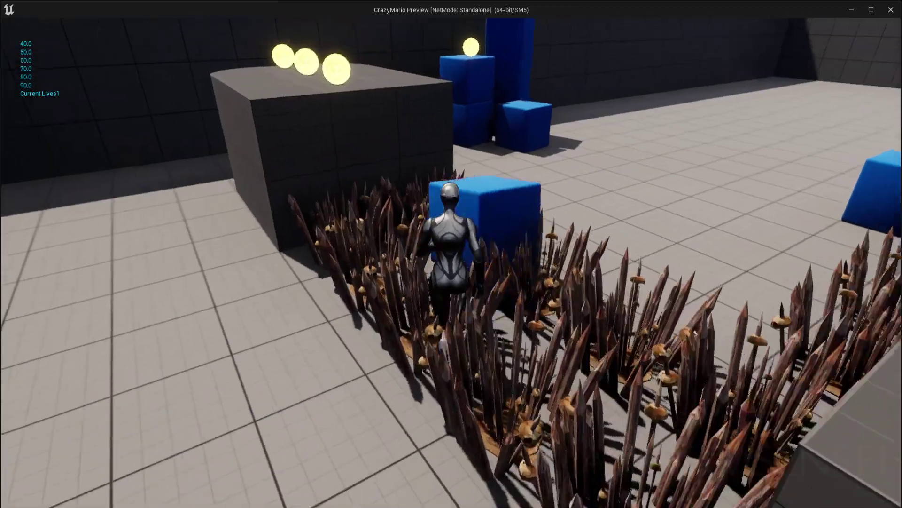